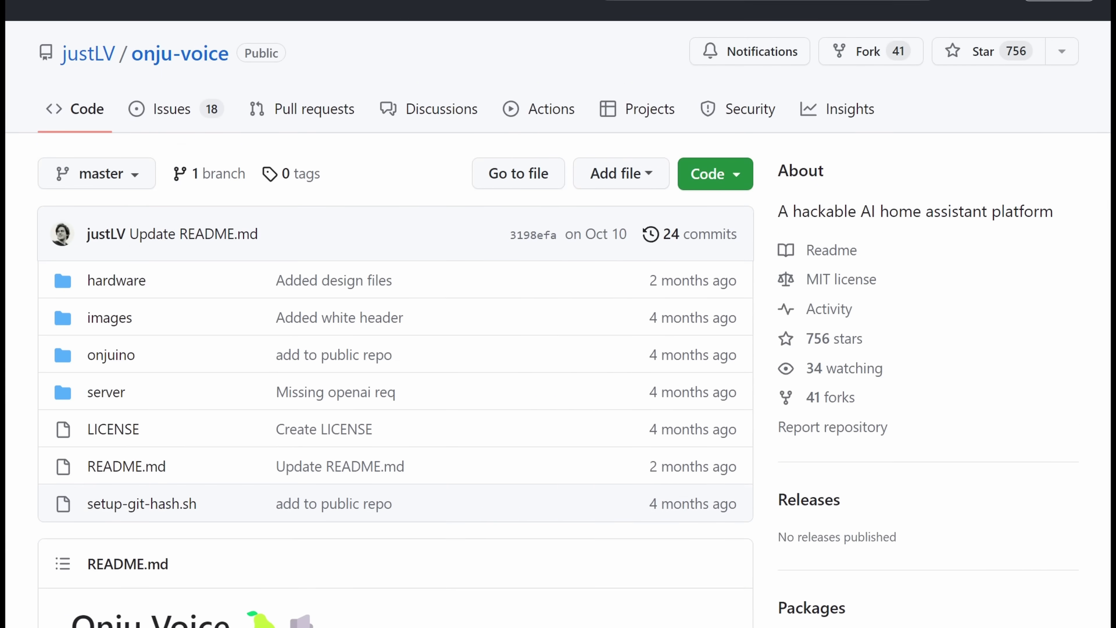
pyautogui.scroll(-10, 396, 314)
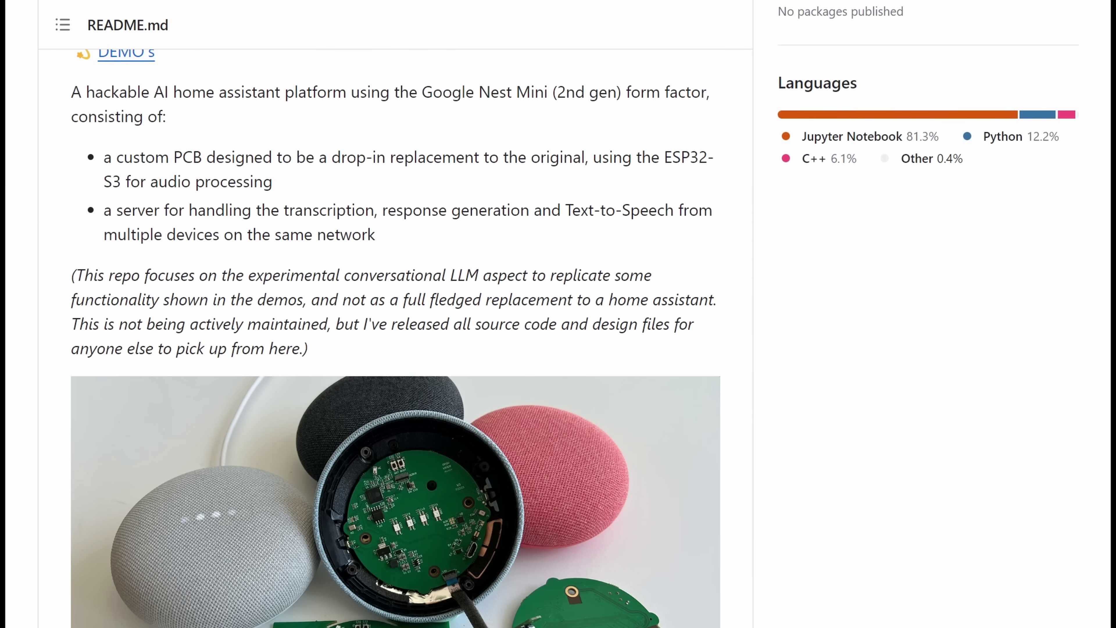
pyautogui.scroll(-10, 396, 314)
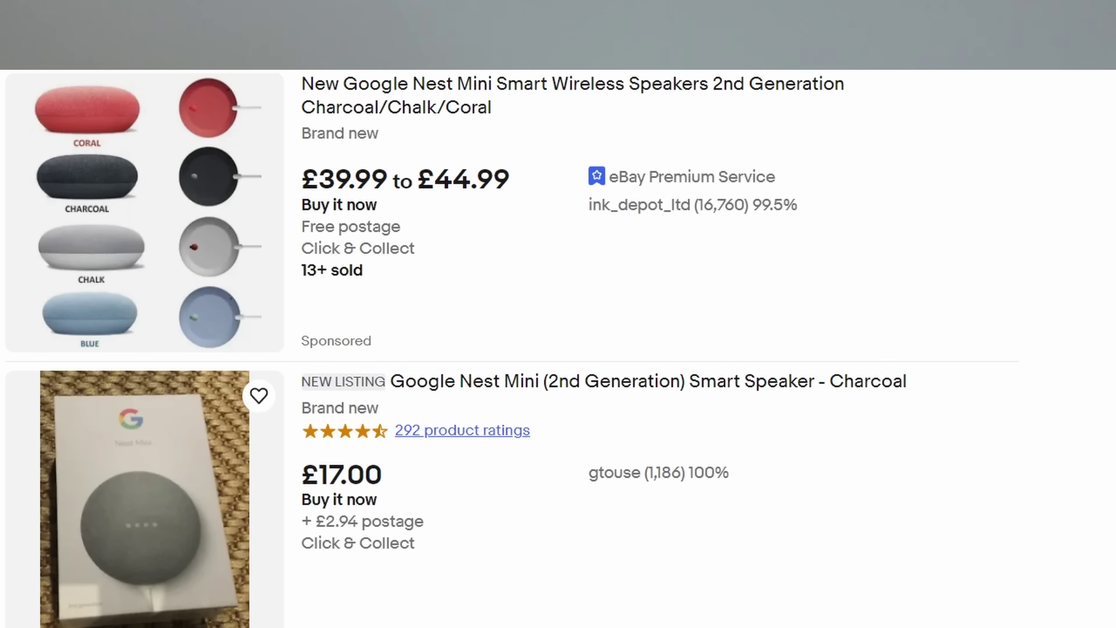
pyautogui.scroll(-5, 558, 313)
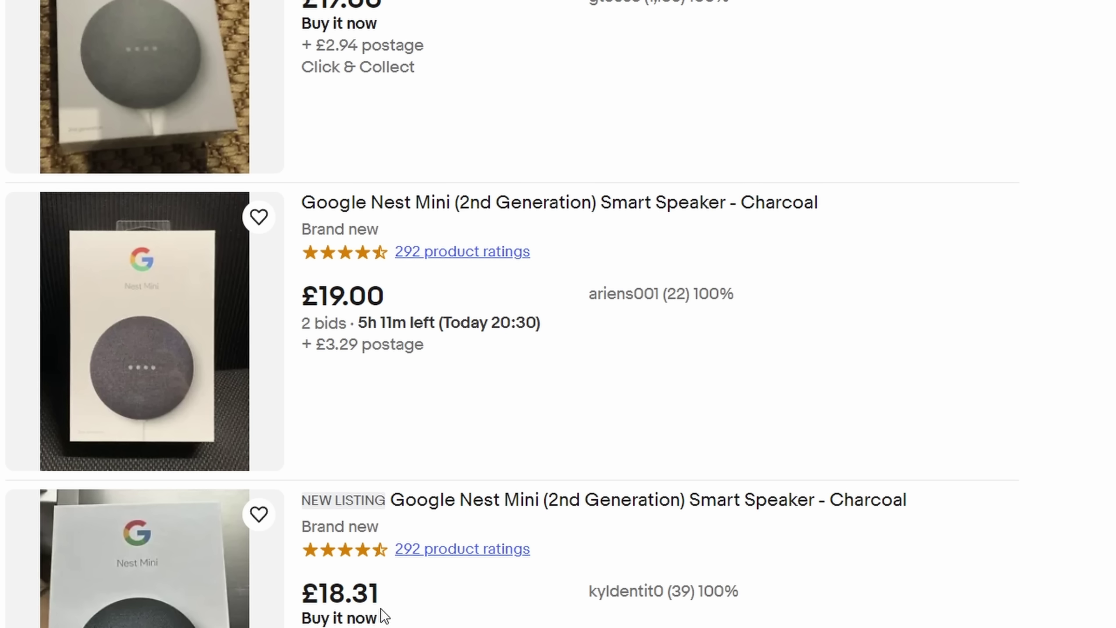
pyautogui.scroll(-13, 381, 608)
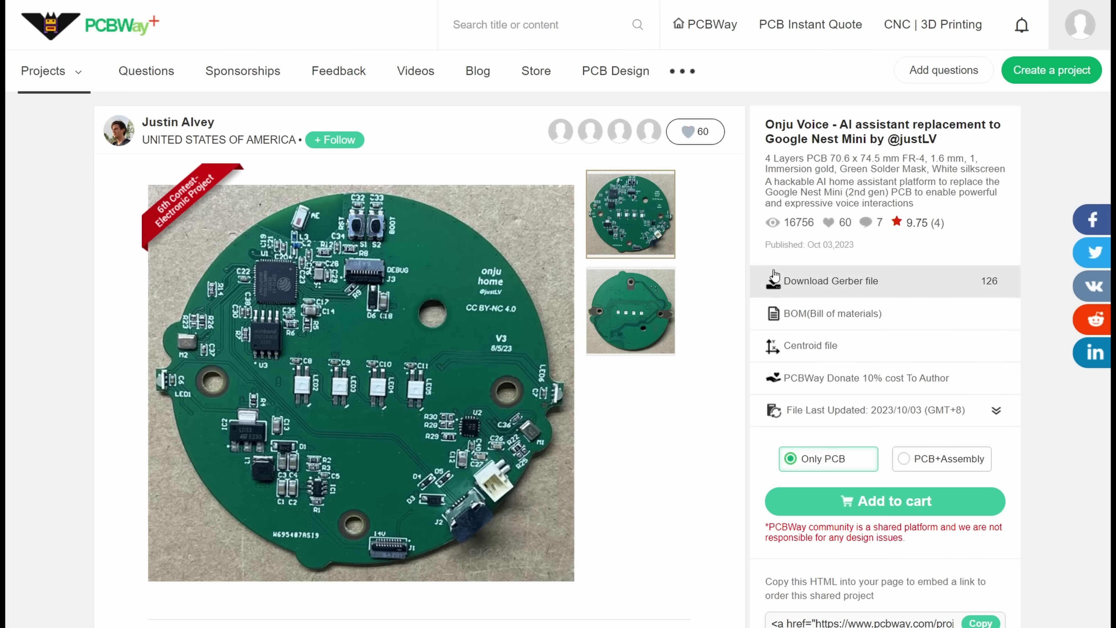
# Choose PCB+Assembly for the Onju Voice board and open its add-to-cart order form.
pyautogui.moveTo(981, 139); pyautogui.dragTo(992, 143)
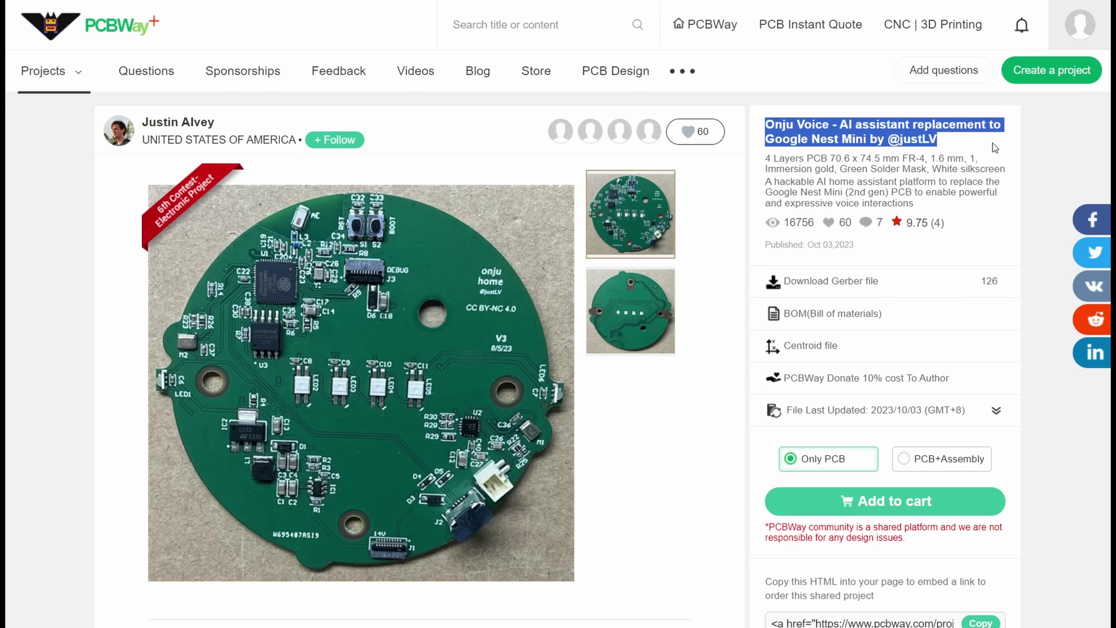
pyautogui.click(990, 149)
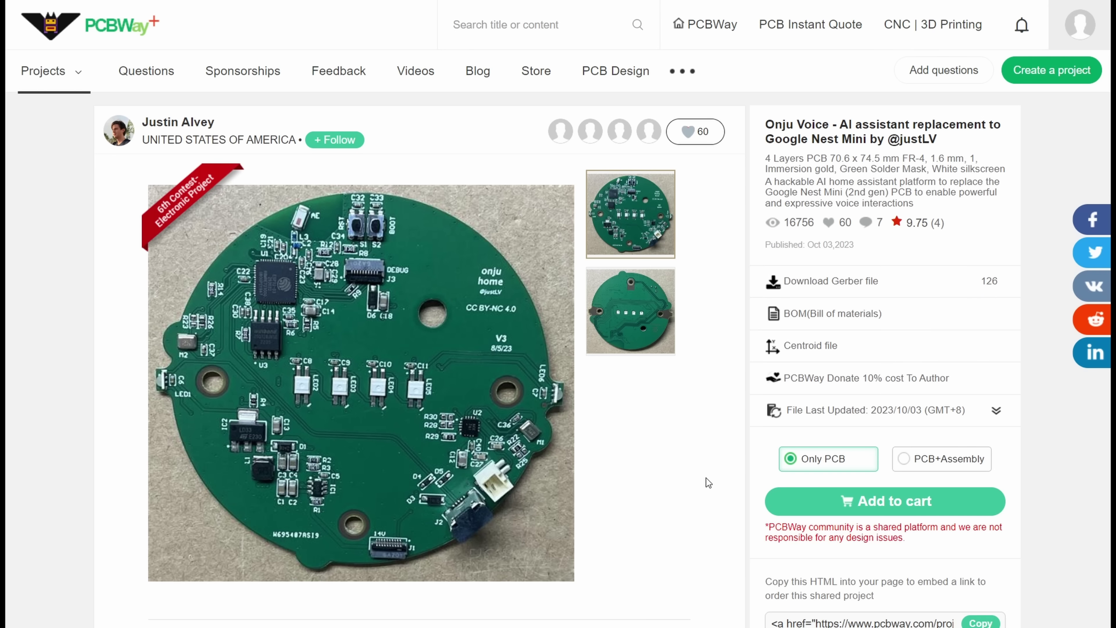
pyautogui.scroll(-1, 706, 477)
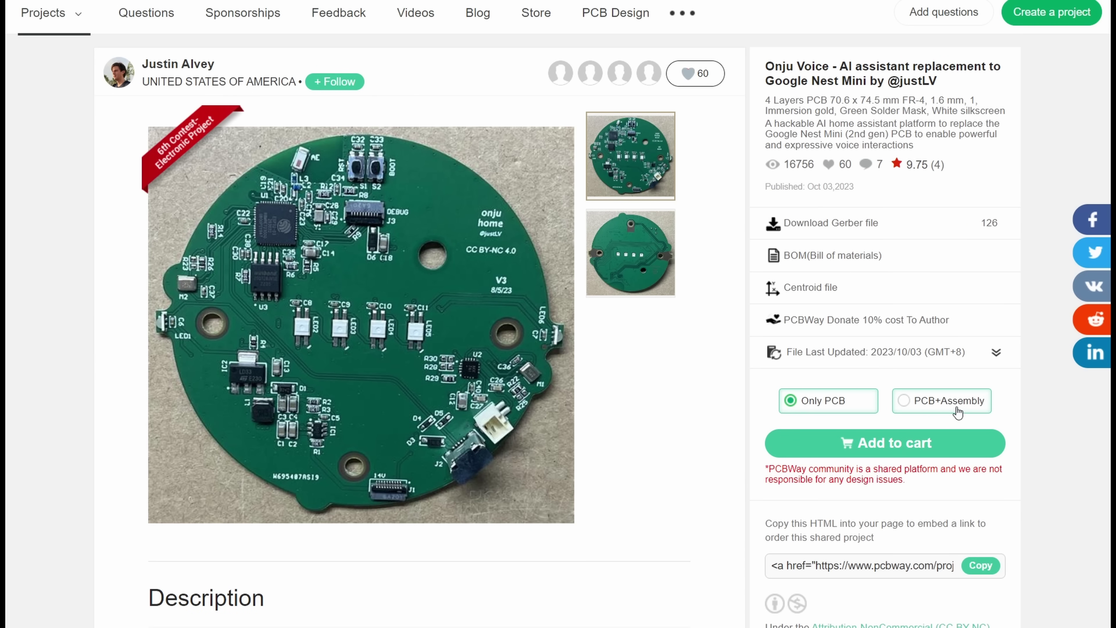
pyautogui.click(958, 412)
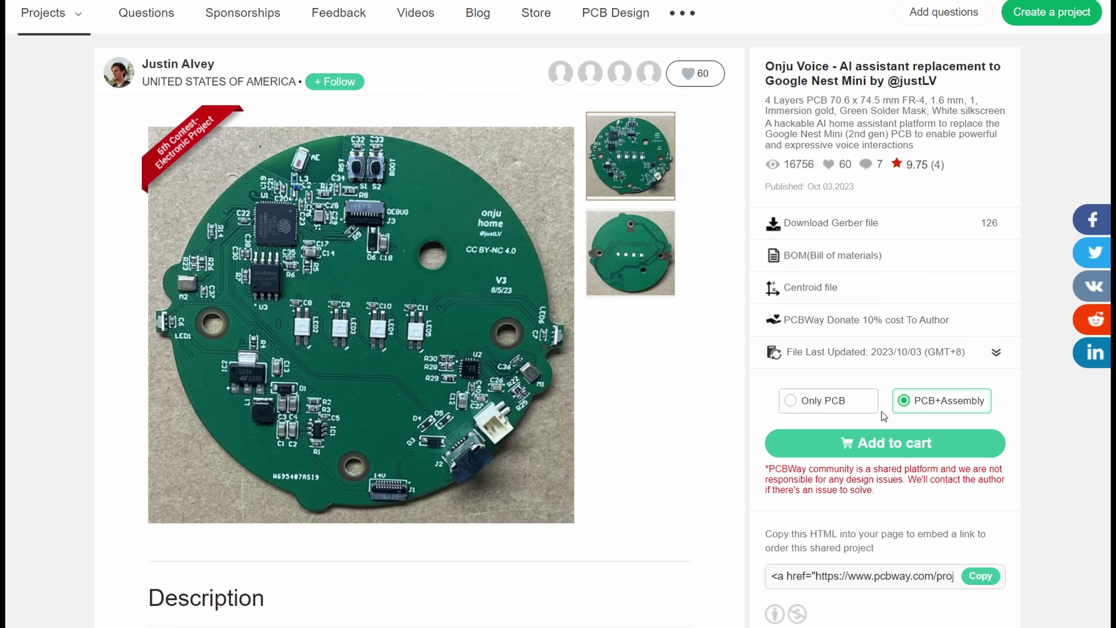
pyautogui.click(876, 443)
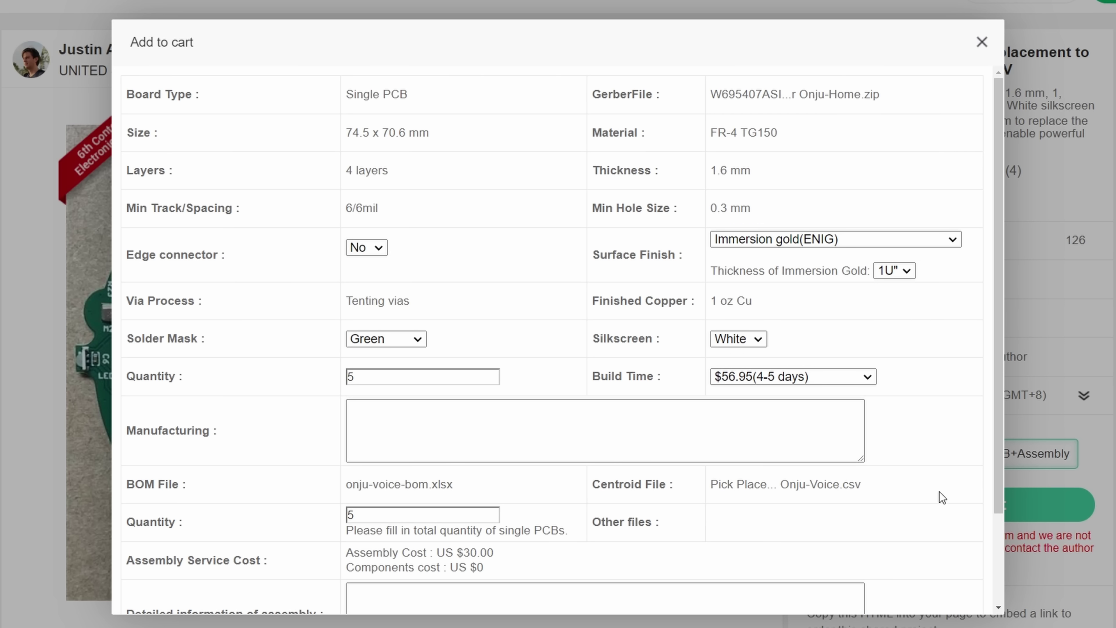
pyautogui.click(866, 376)
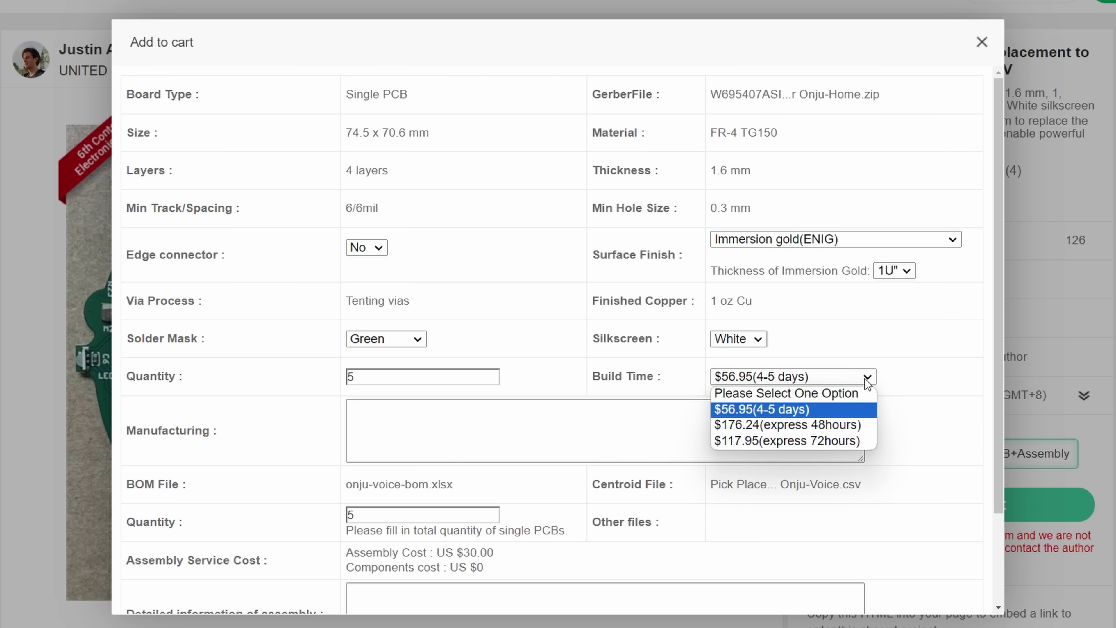
pyautogui.click(936, 242)
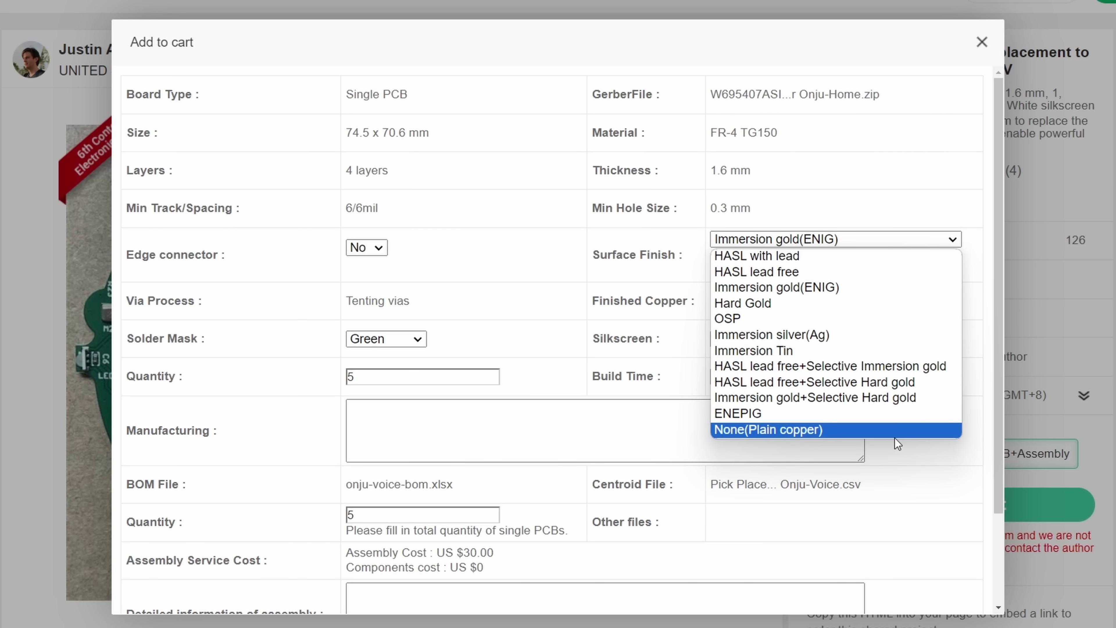
pyautogui.click(902, 462)
pyautogui.scroll(-3, 897, 455)
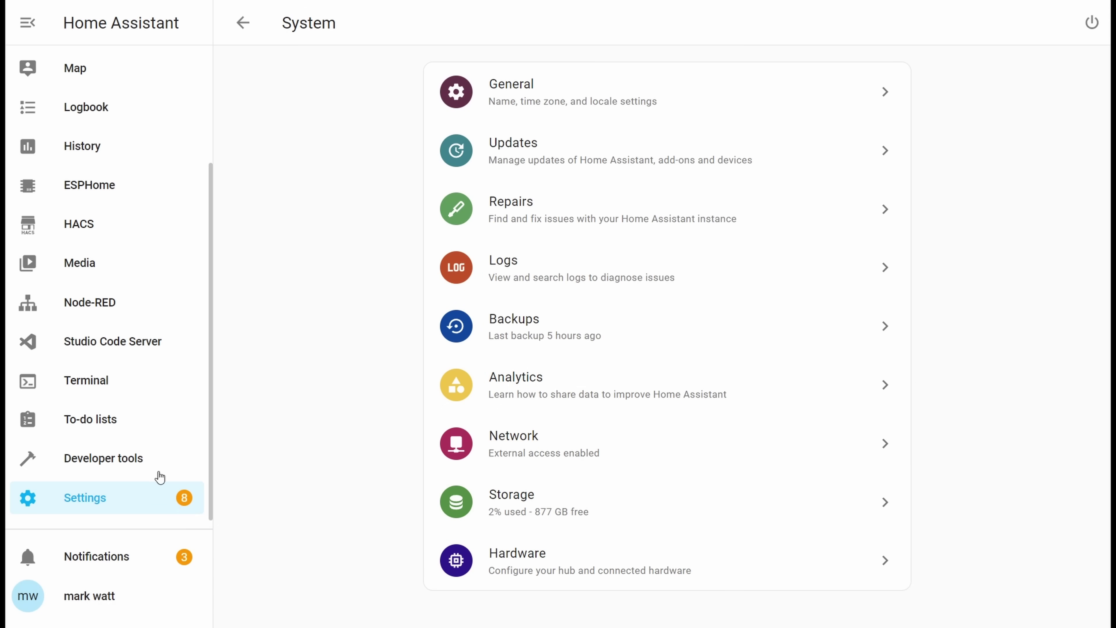
# Find the Piper add-on by searching 'piper' in the Add-on Store and install it.
pyautogui.scroll(2, 101, 457)
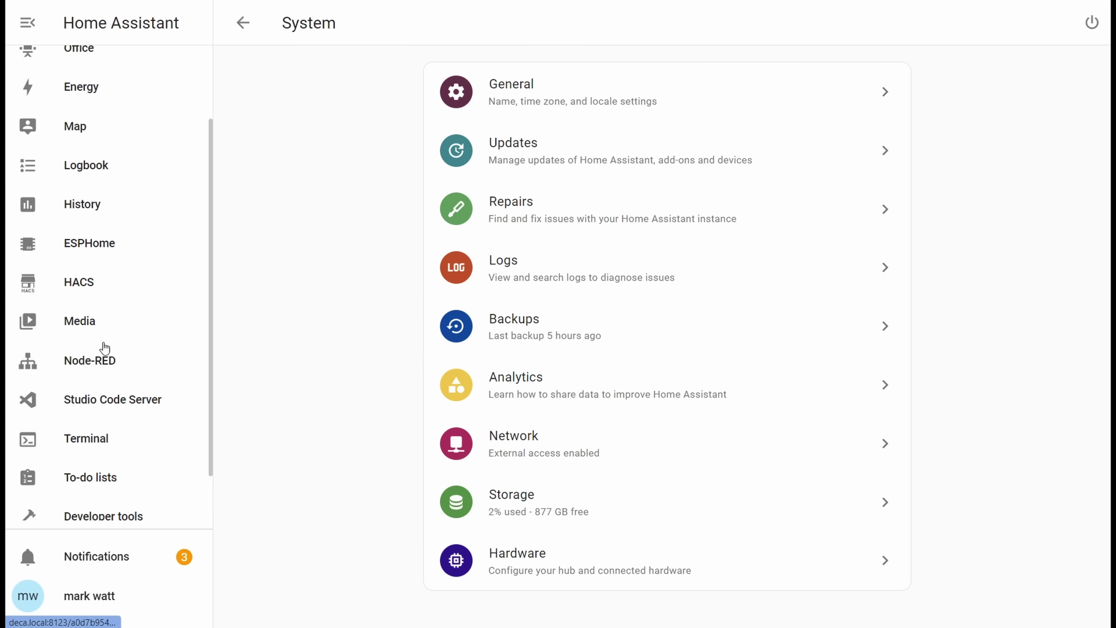
pyautogui.click(113, 255)
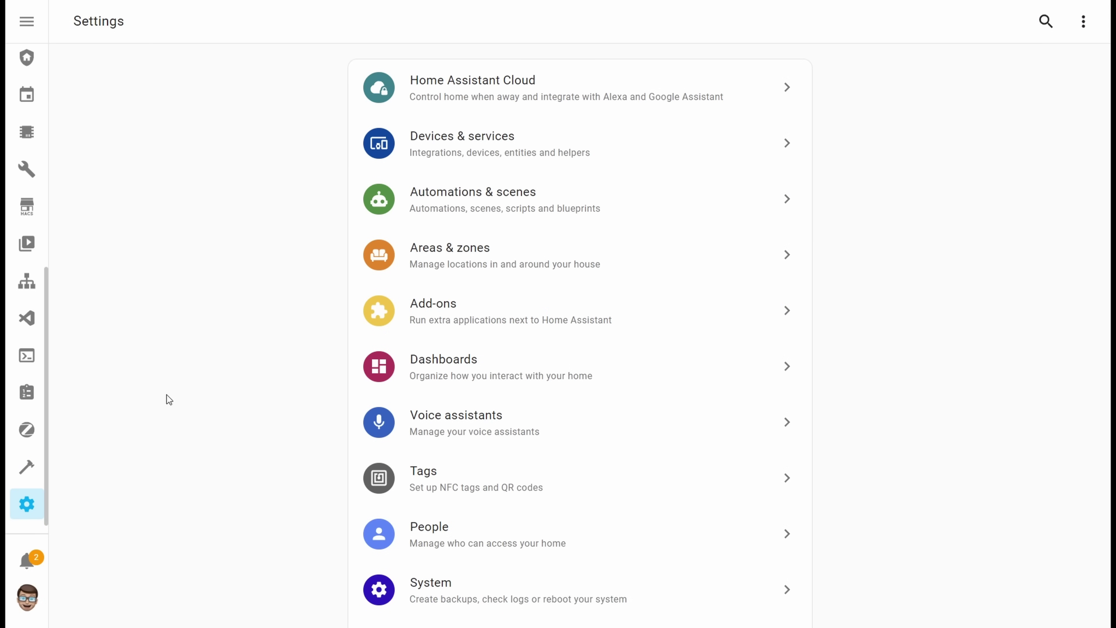
pyautogui.click(487, 325)
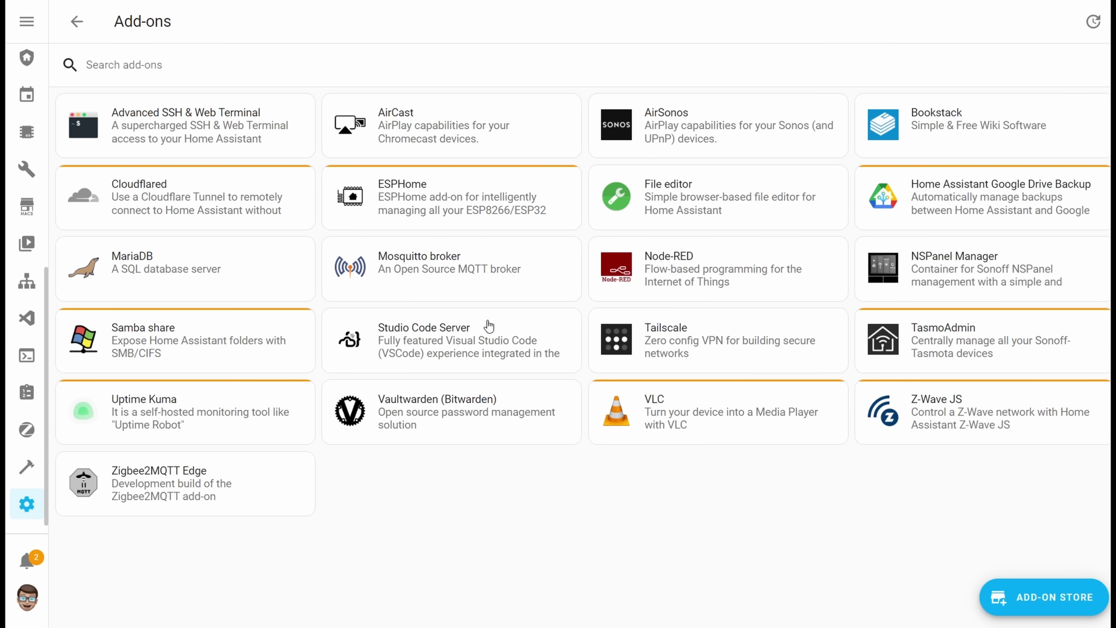
pyautogui.click(989, 596)
pyautogui.click(506, 78)
pyautogui.write('piper')
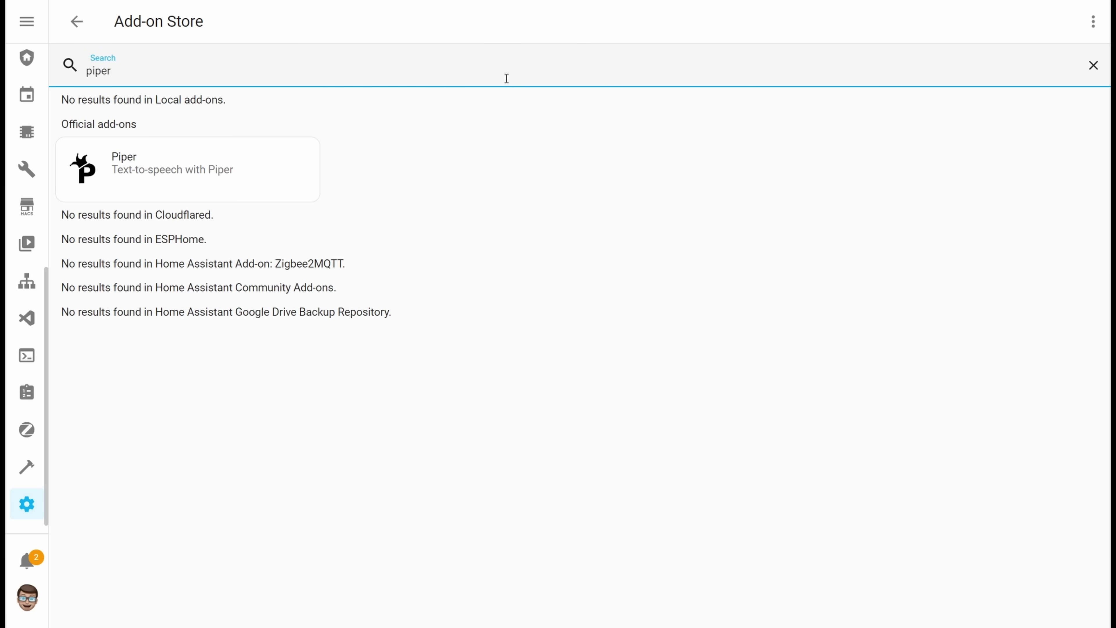
pyautogui.click(184, 167)
pyautogui.click(226, 295)
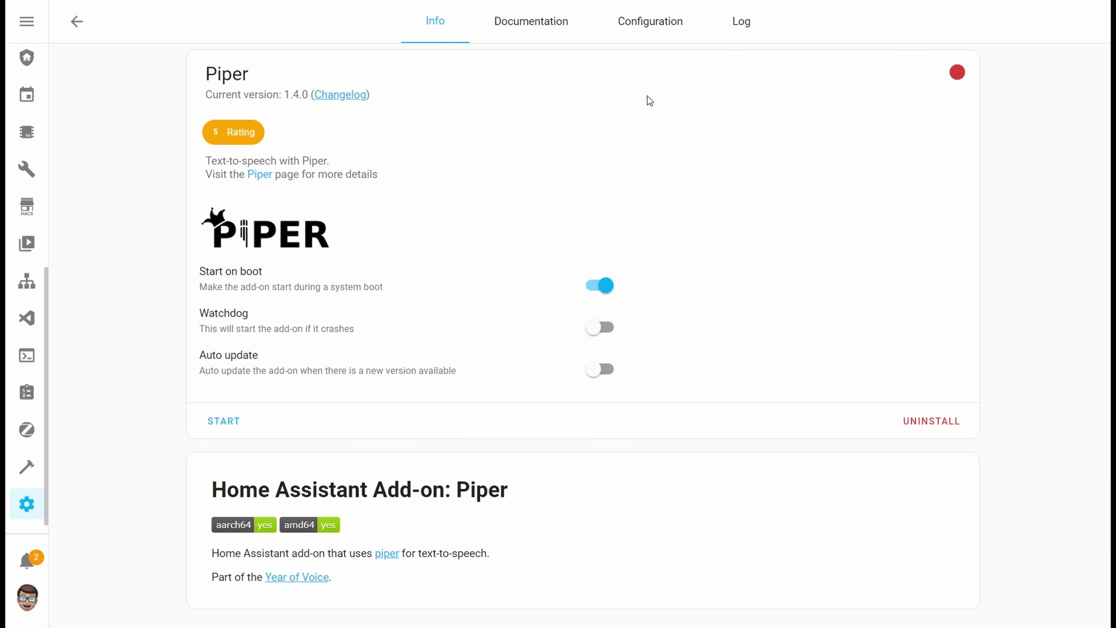
# Review Piper's configuration, then enable Watchdog on its Info tab.
pyautogui.click(655, 36)
pyautogui.scroll(-8, 633, 90)
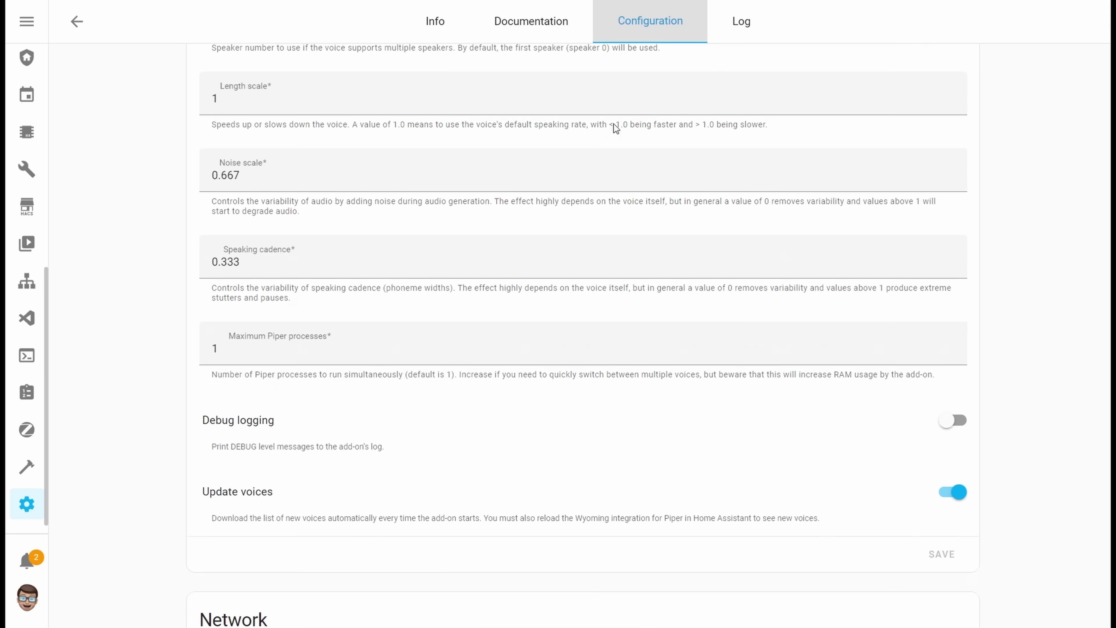
pyautogui.click(432, 26)
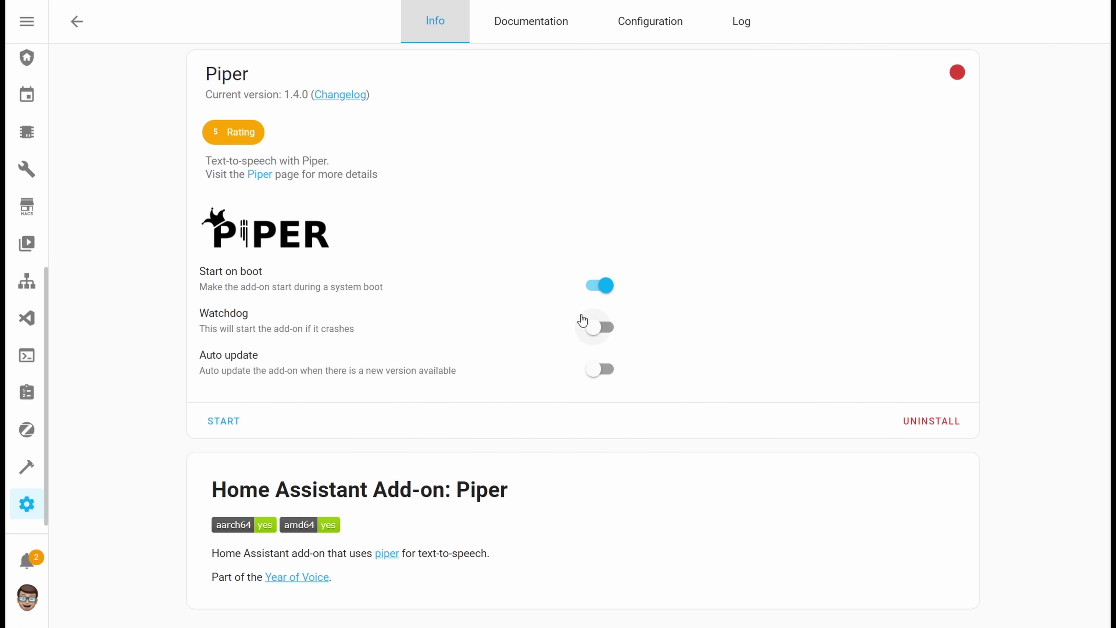
pyautogui.click(598, 327)
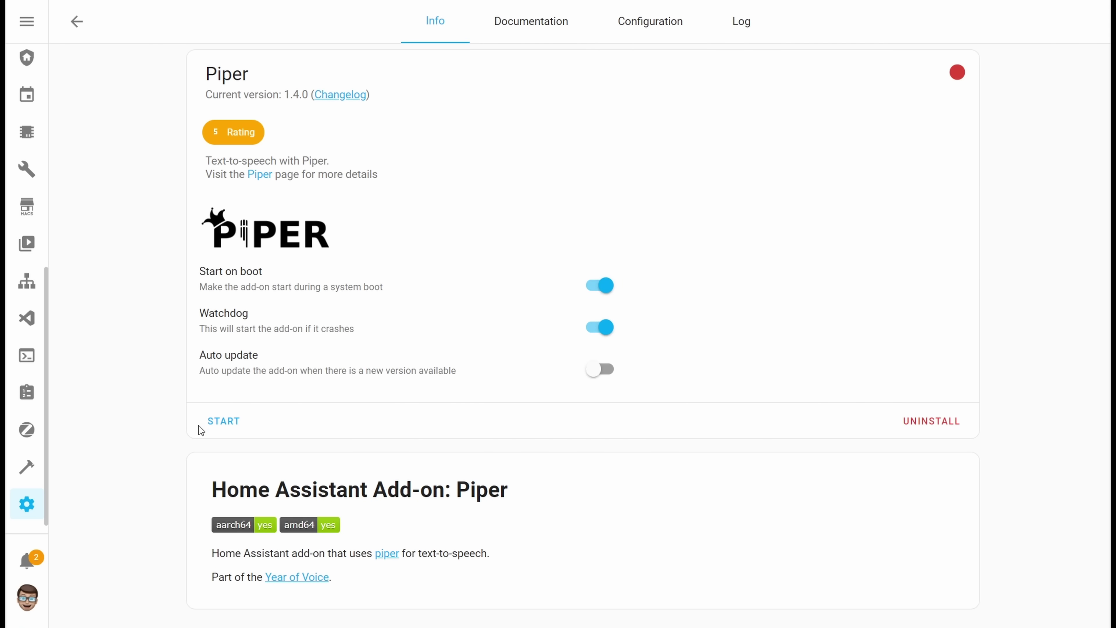
# Start the Piper add-on and open the Whisper add-on via the search 'wh'.
pyautogui.click(329, 72)
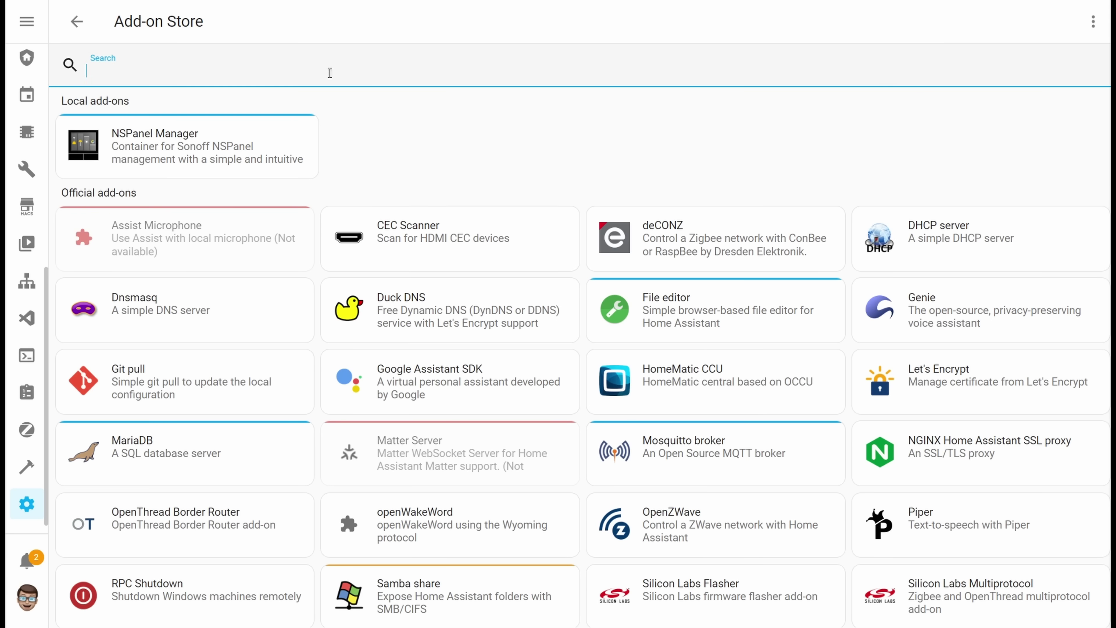
pyautogui.write('whisper')
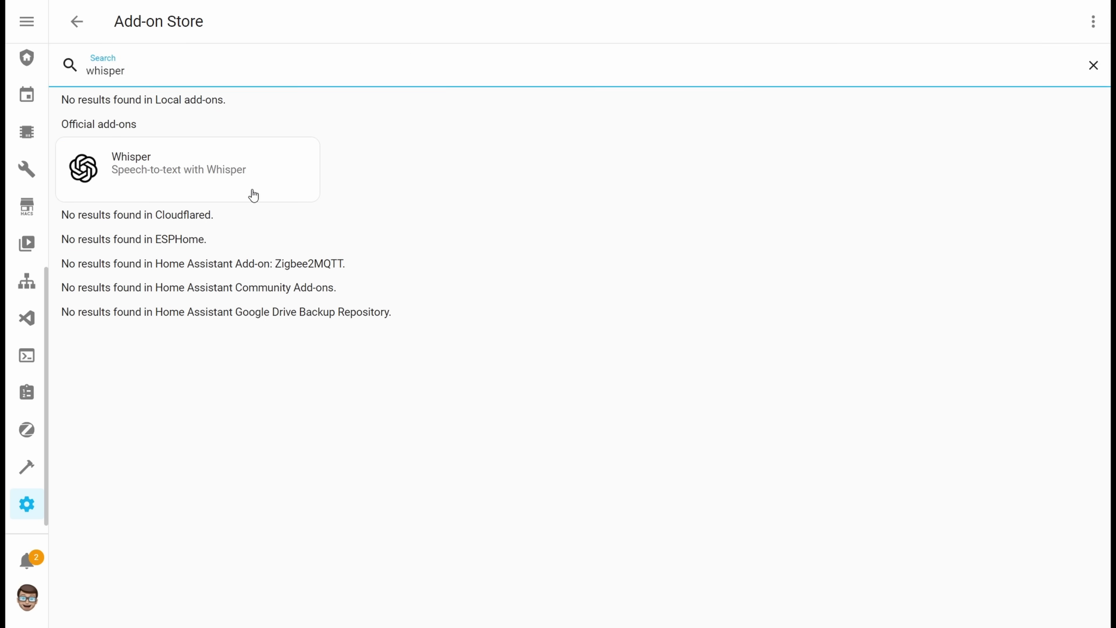
pyautogui.click(252, 194)
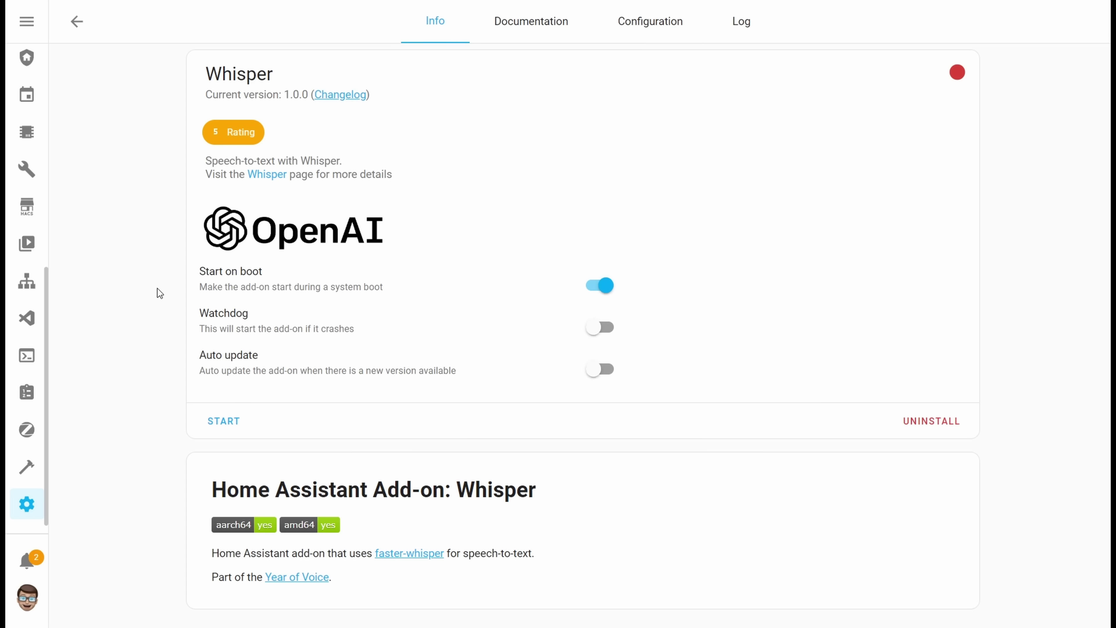
# Check Whisper's transcription model options, then enable its Watchdog and start it.
pyautogui.click(650, 24)
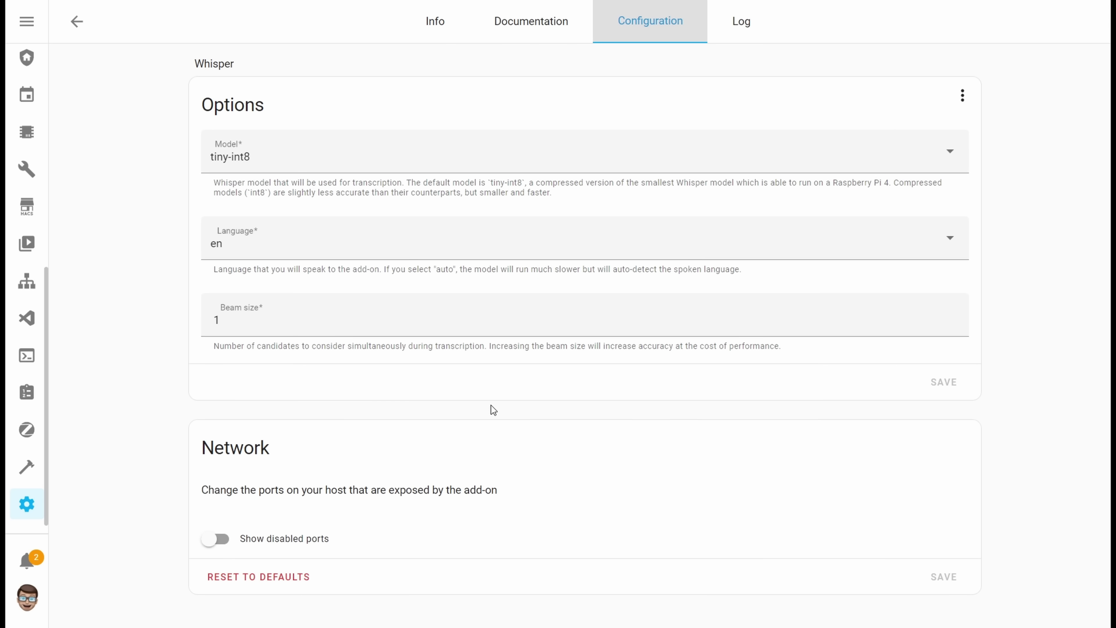
pyautogui.click(637, 168)
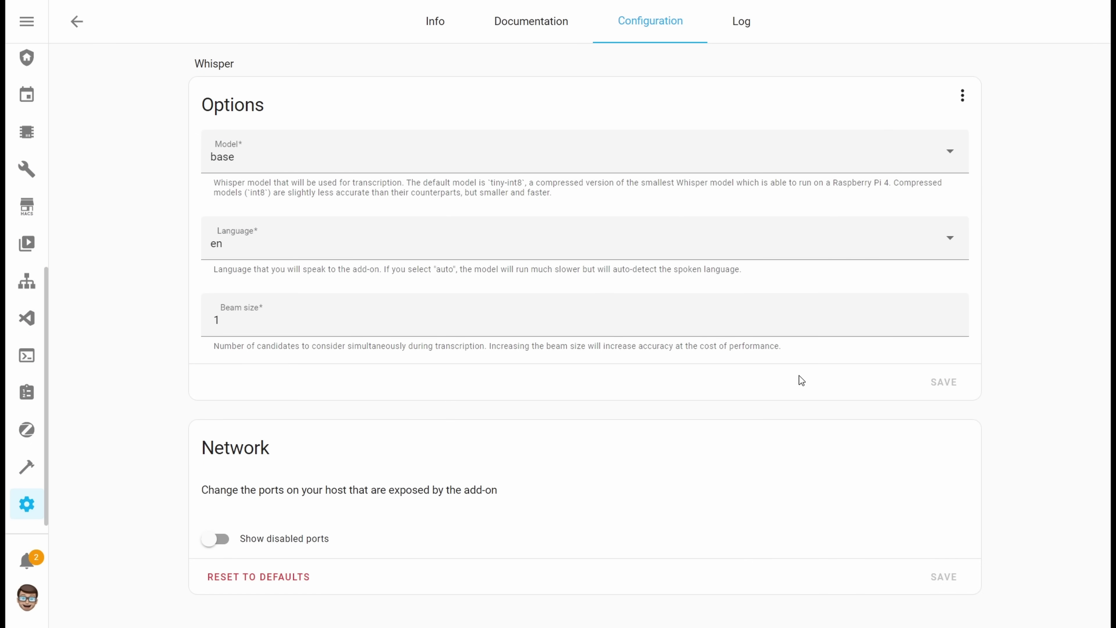
pyautogui.click(441, 28)
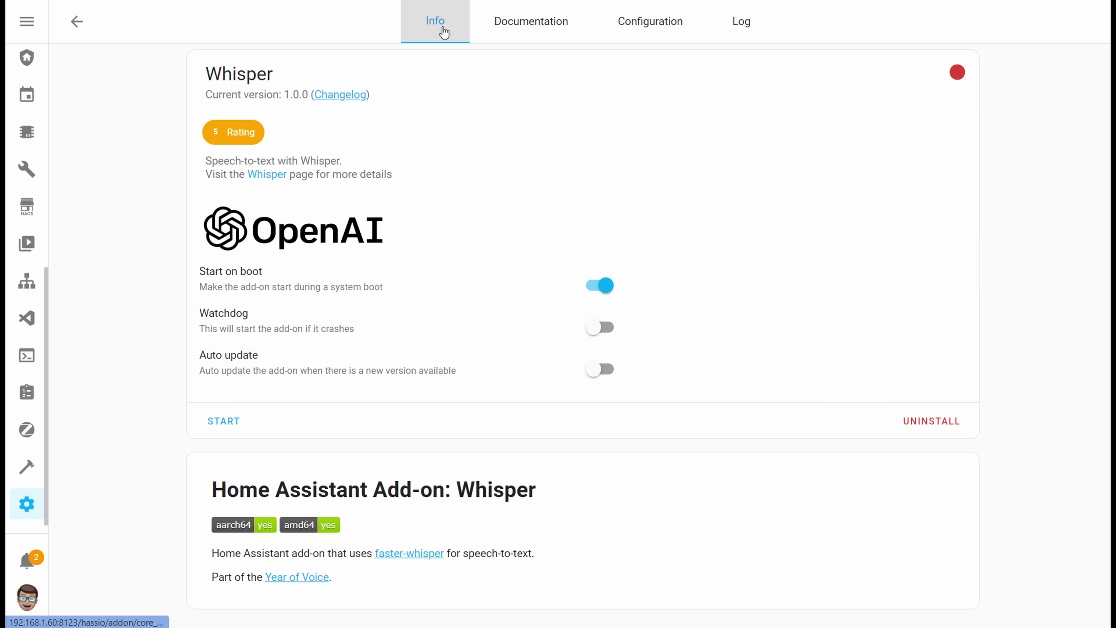
pyautogui.click(600, 327)
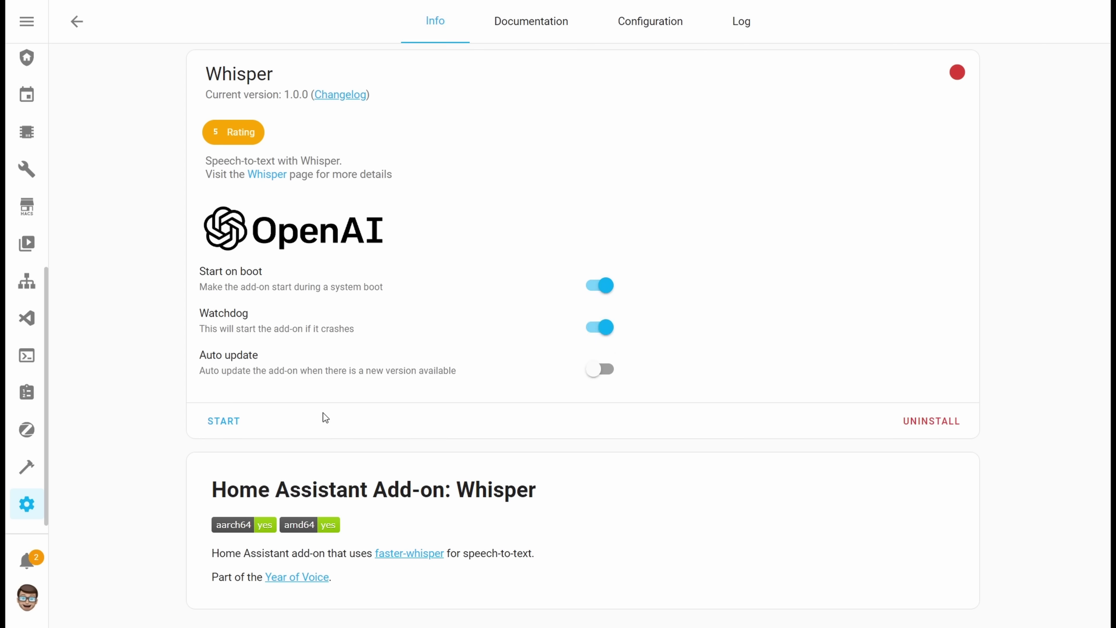
pyautogui.click(222, 422)
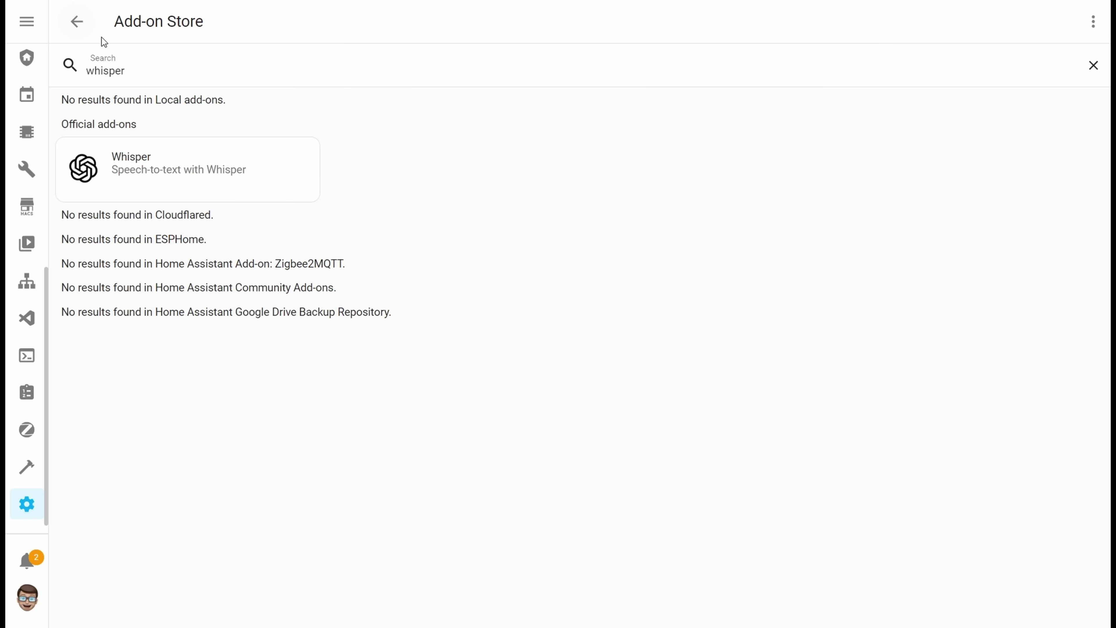
# Search the store for 'open', open openWakeWord, and switch on its Watchdog.
pyautogui.click(211, 71)
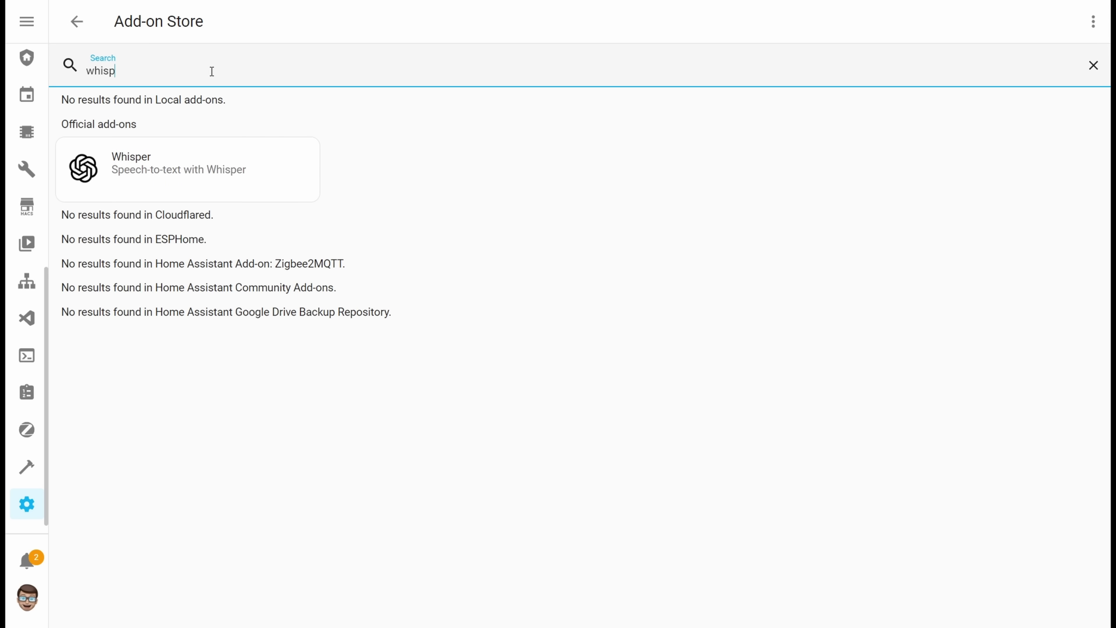
pyautogui.press('BackSpace')
pyautogui.press('BackSpace')
pyautogui.press('BackSpace')
pyautogui.press('BackSpace')
pyautogui.press('BackSpace')
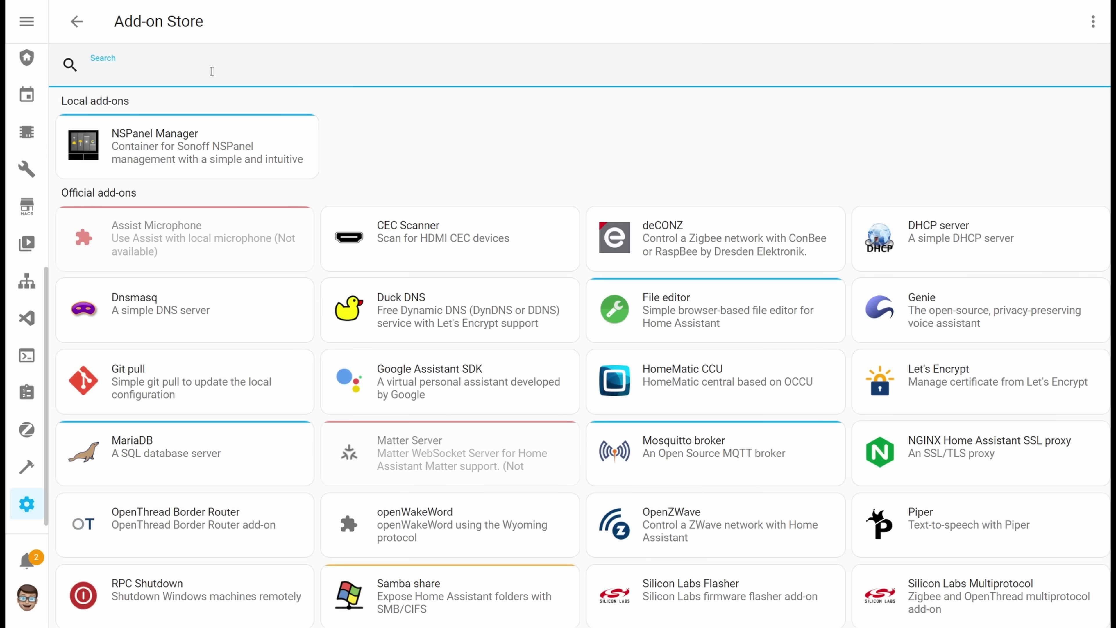
pyautogui.write('open')
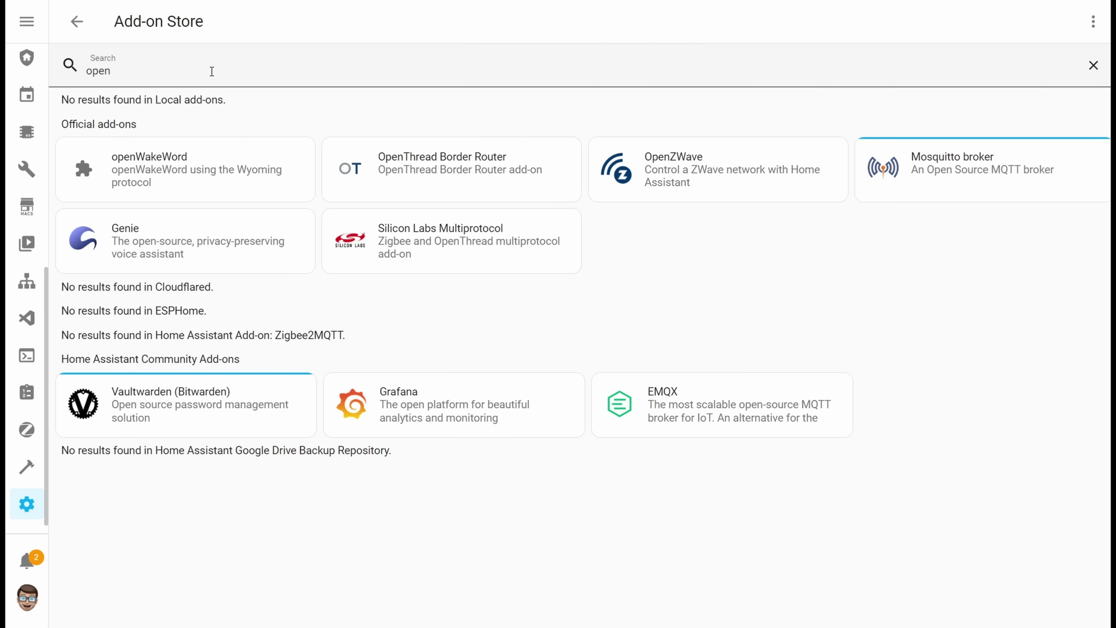
pyautogui.click(188, 164)
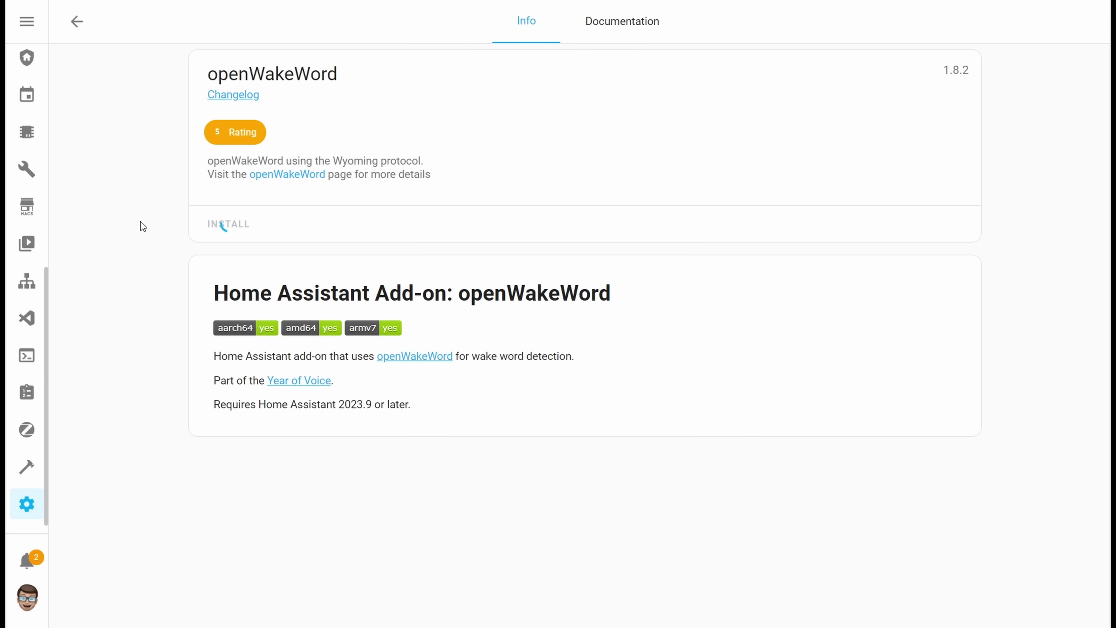
pyautogui.click(645, 35)
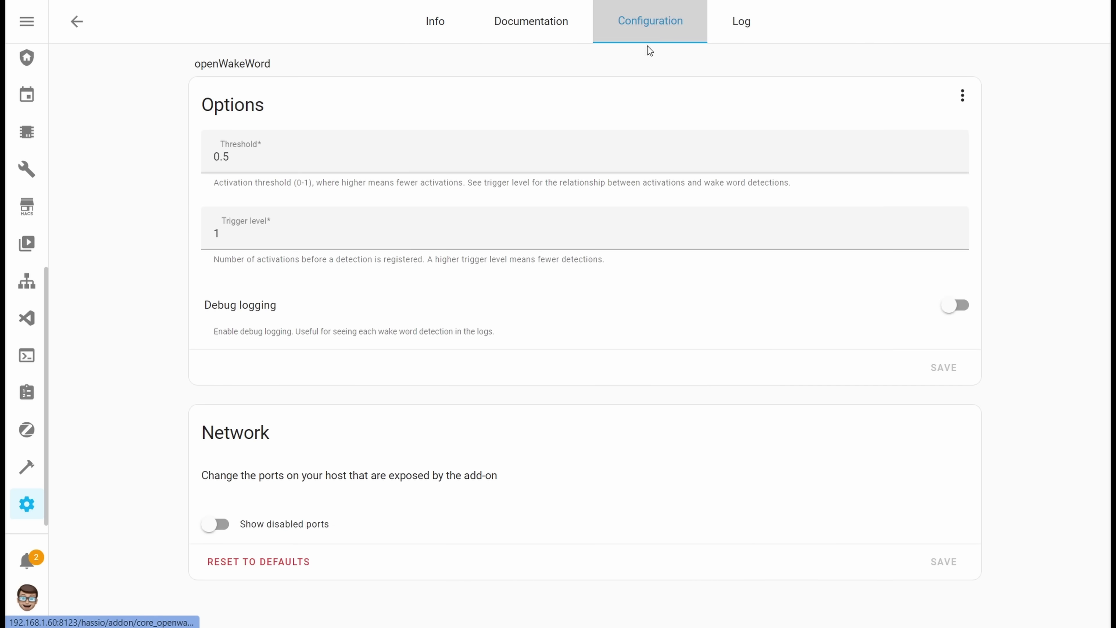
pyautogui.click(438, 27)
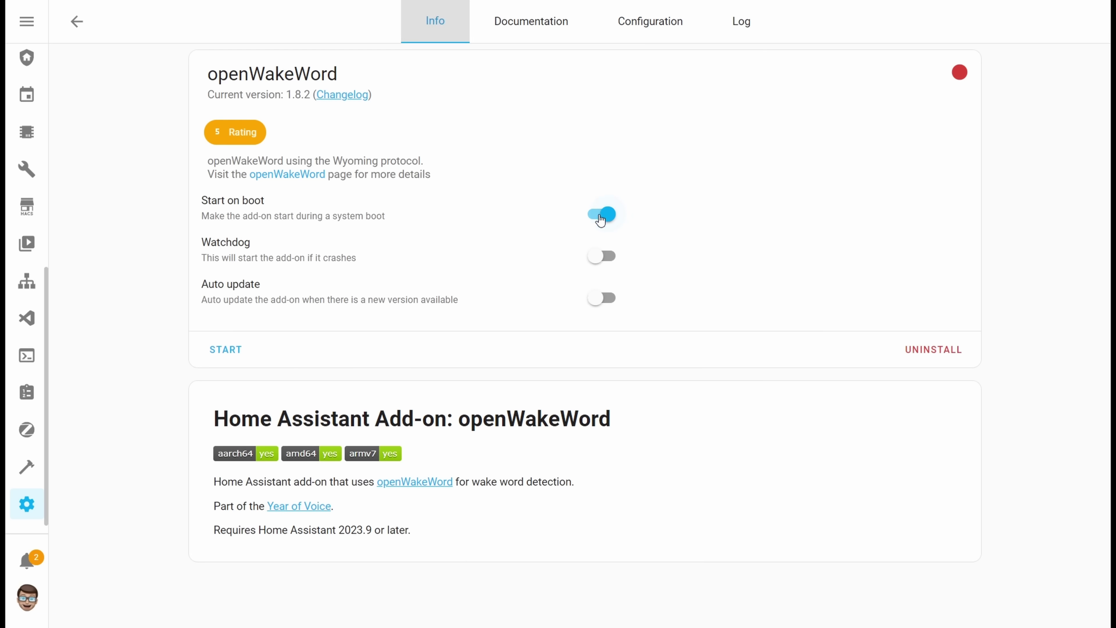
pyautogui.click(600, 256)
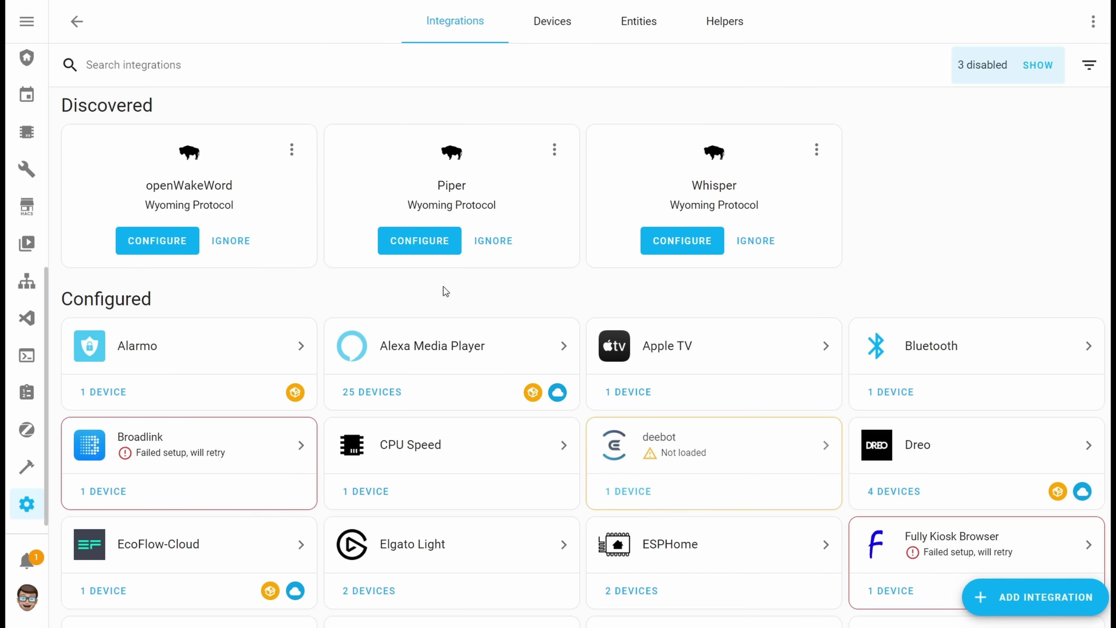
# Configure and submit the discovered openWakeWord, Piper and Whisper Wyoming integrations.
pyautogui.click(162, 244)
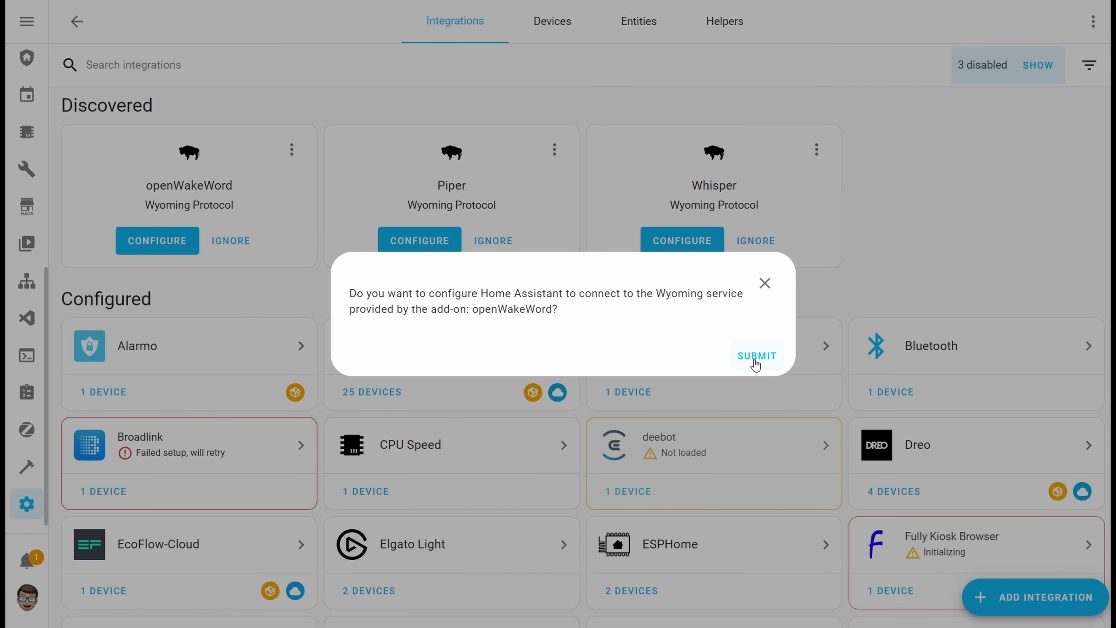
pyautogui.click(753, 360)
pyautogui.click(680, 355)
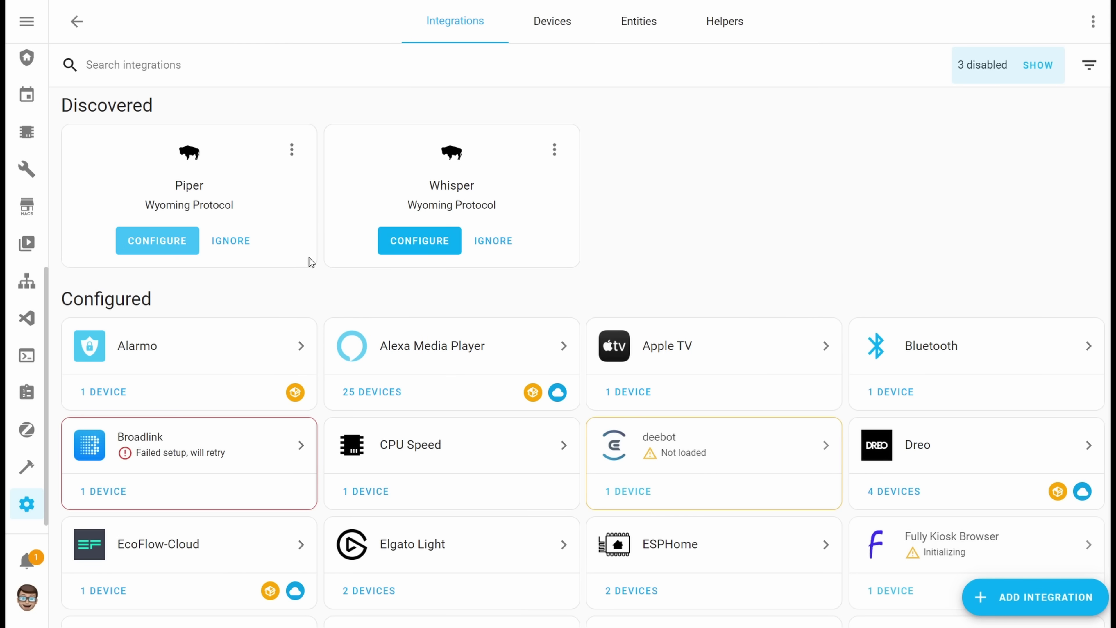
pyautogui.click(149, 251)
pyautogui.click(747, 365)
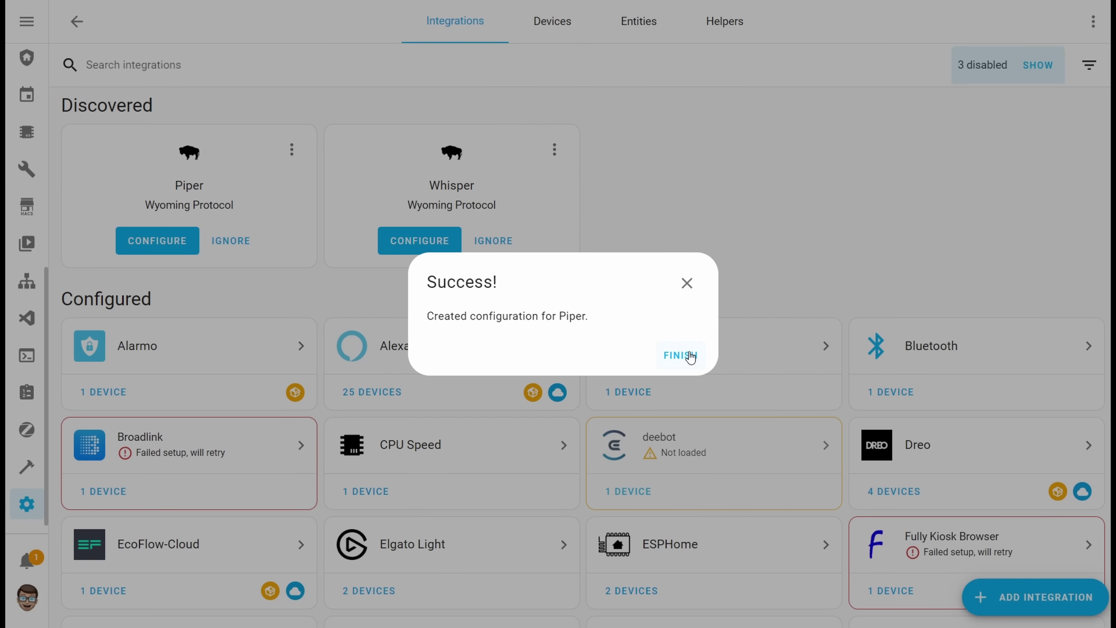
pyautogui.click(689, 356)
pyautogui.click(160, 249)
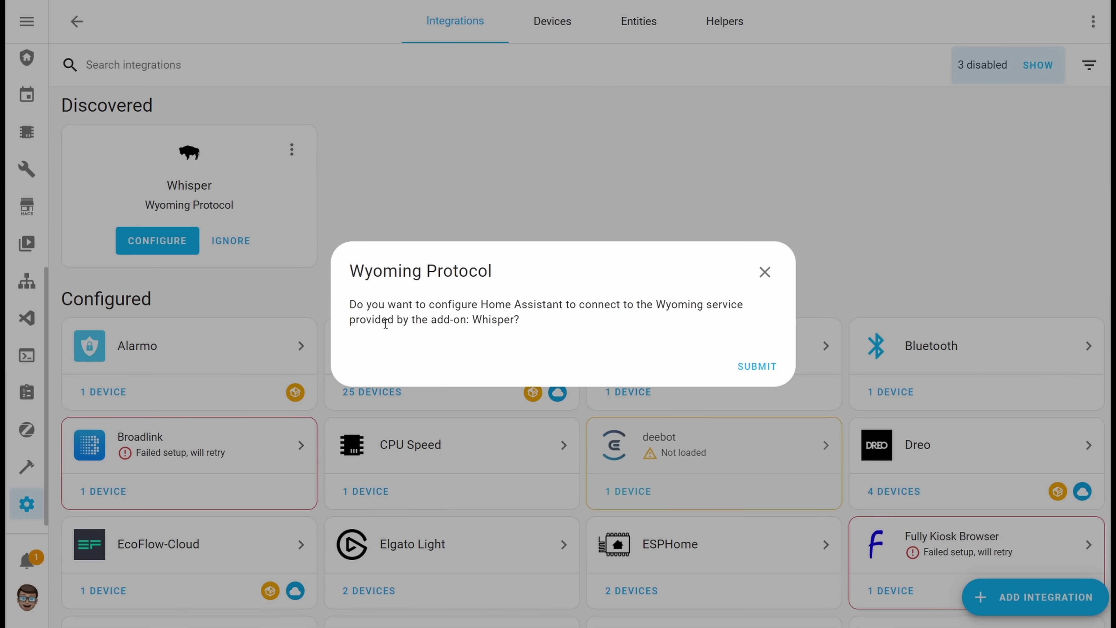
pyautogui.click(749, 369)
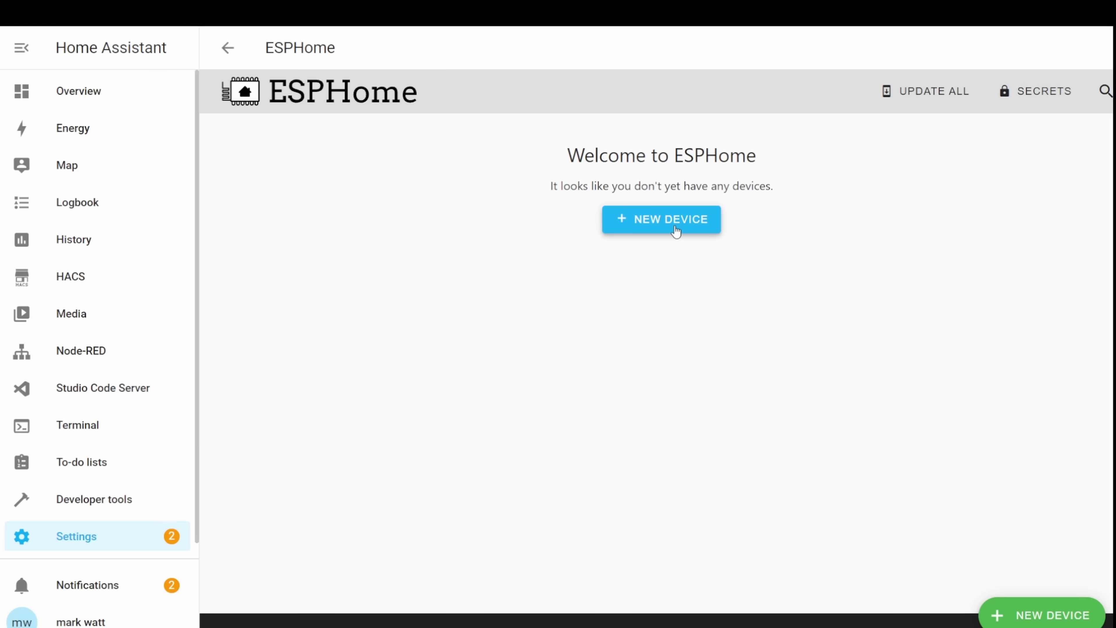
# Create new ESPHome device 'onju-voice' with the Wi-Fi name and password, targeting ESP32-S3.
pyautogui.click(676, 231)
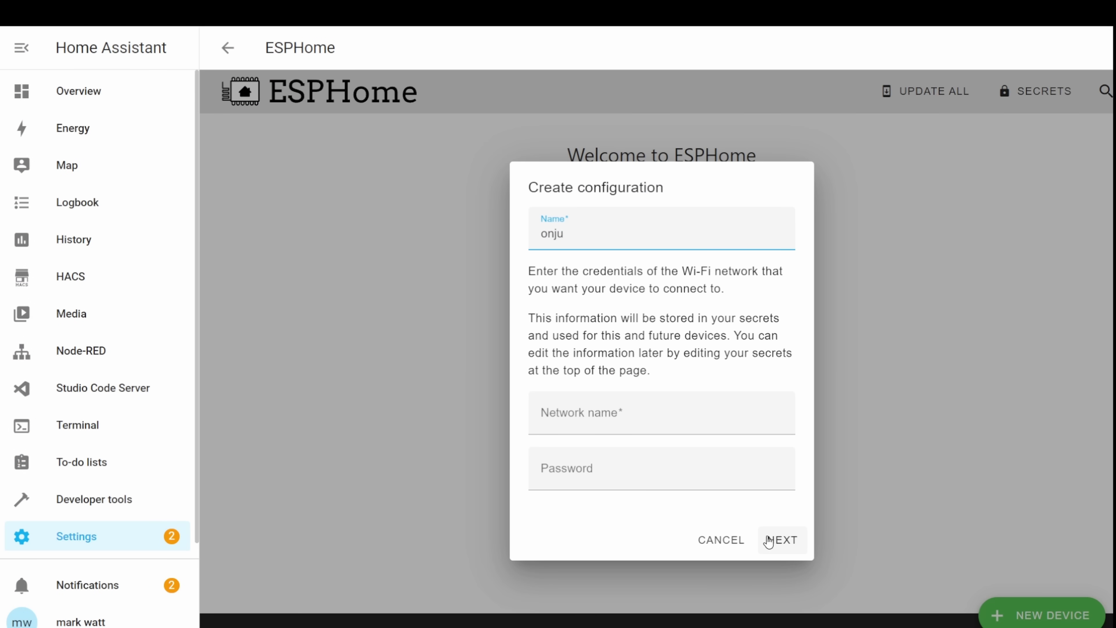
pyautogui.write('onju-voice')
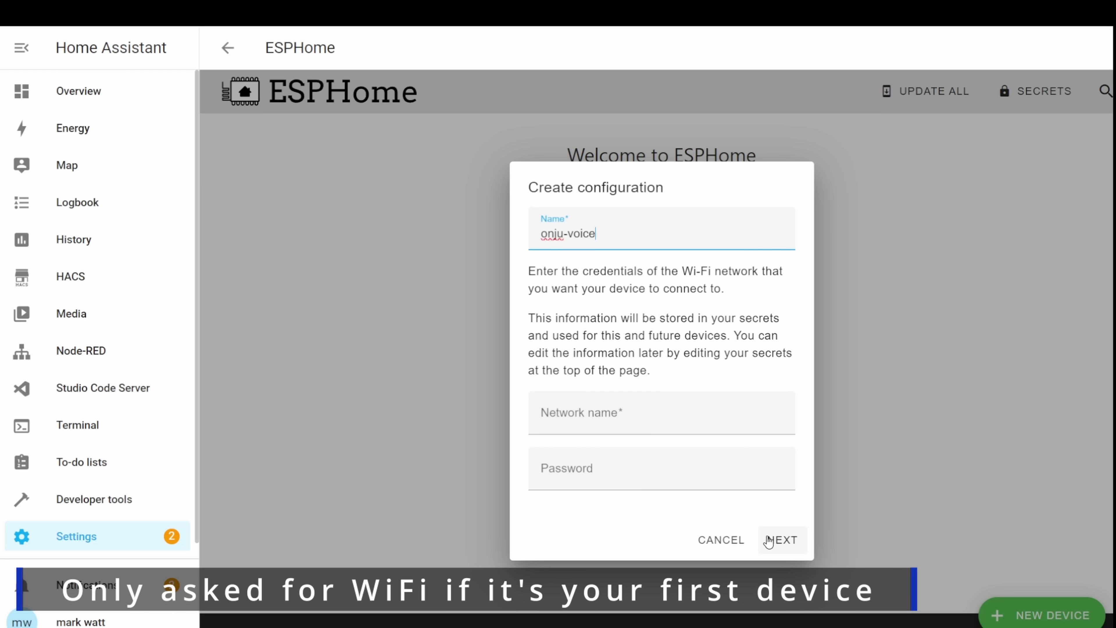
pyautogui.click(773, 540)
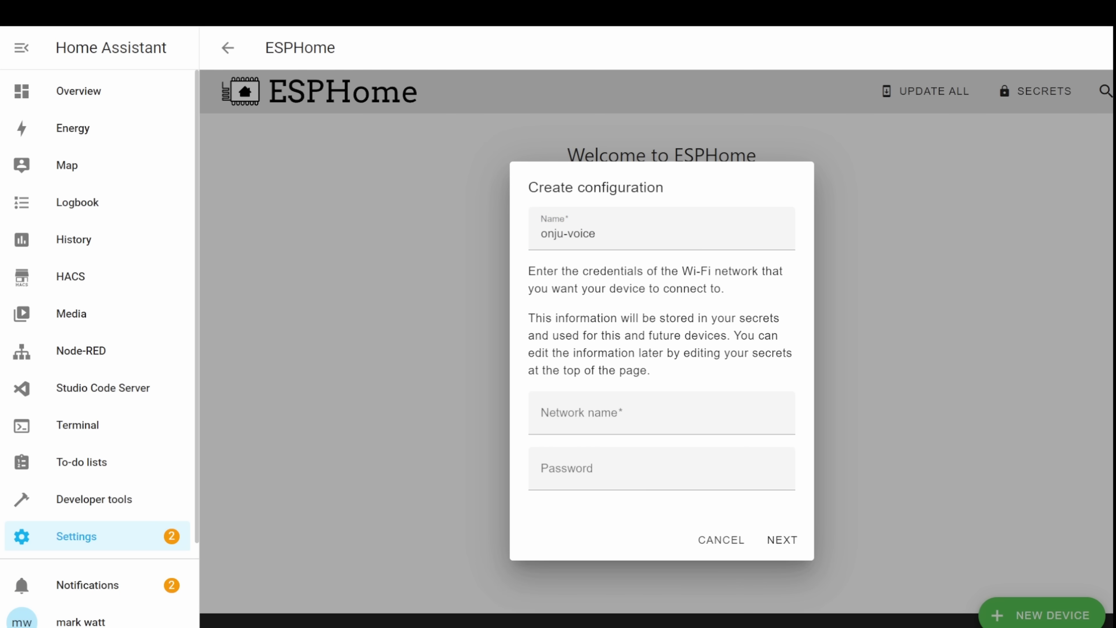
pyautogui.write('Your Wifi')
pyautogui.click(560, 473)
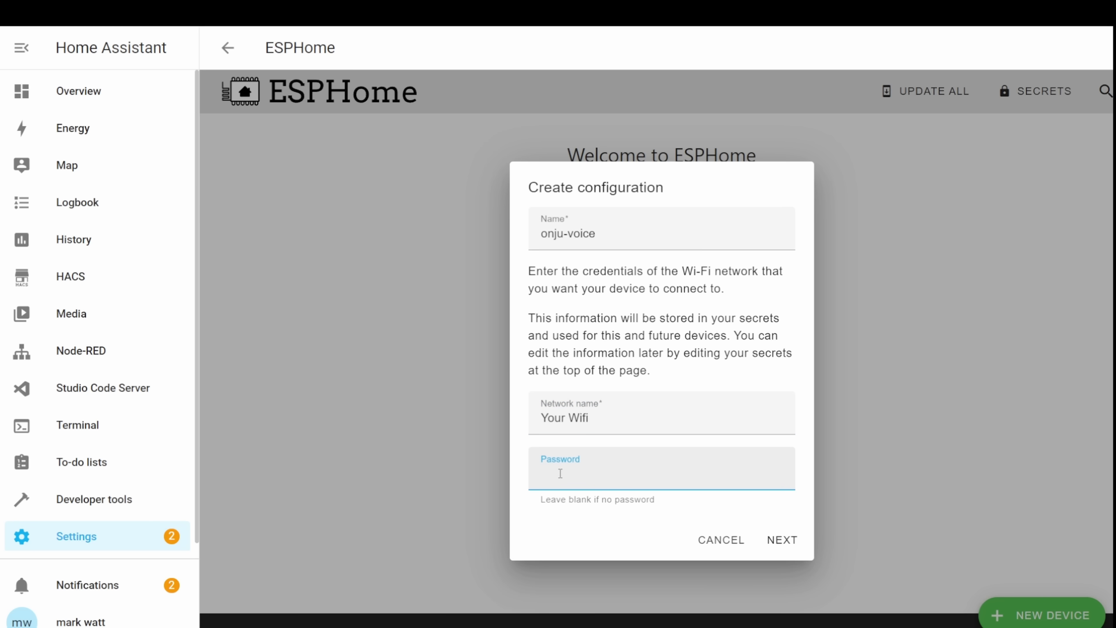
pyautogui.write('•••••')
pyautogui.click(597, 523)
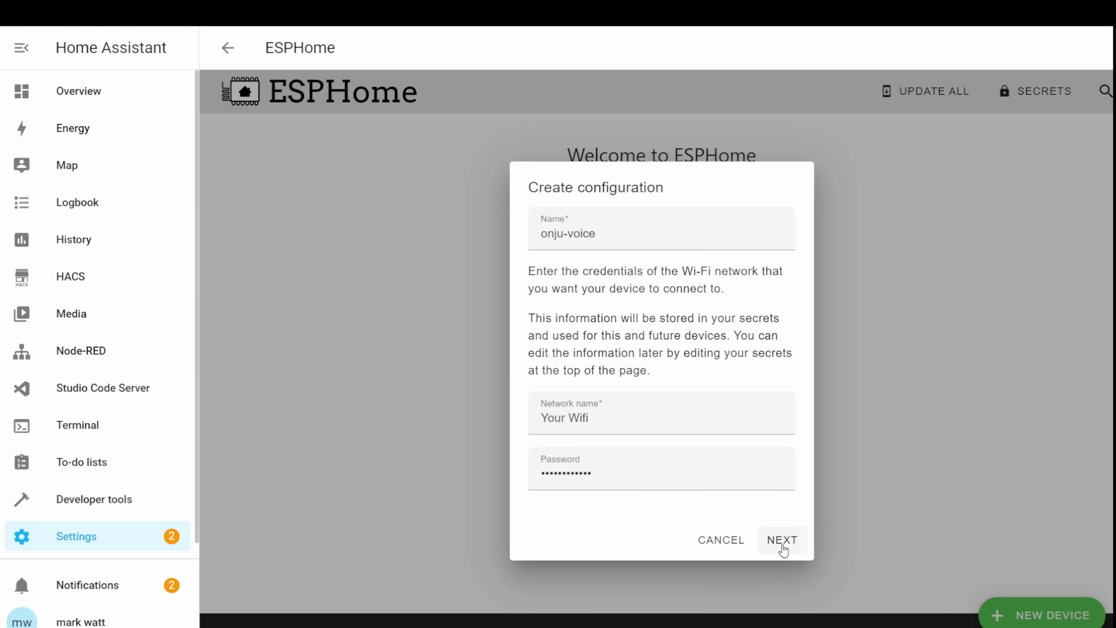
pyautogui.click(782, 540)
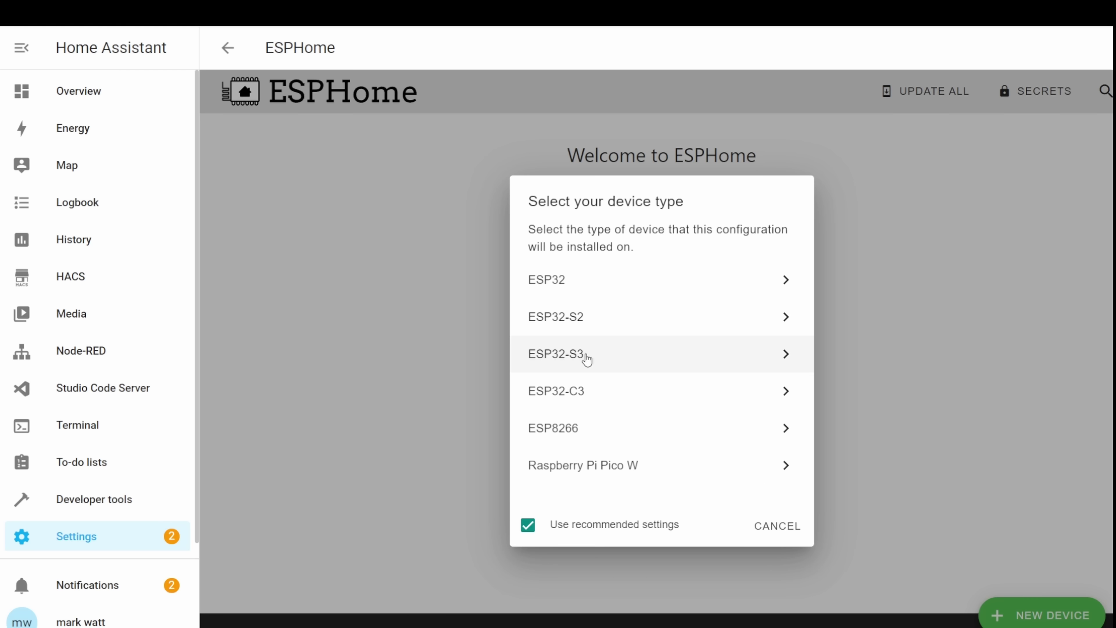
pyautogui.click(586, 359)
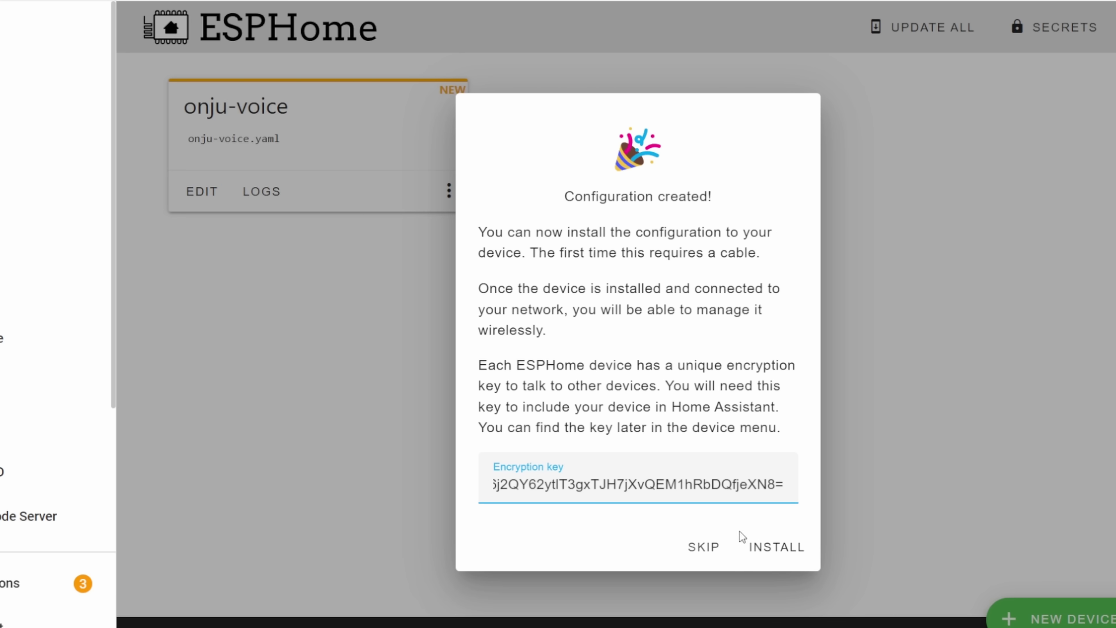
# Skip installing, open onju-voice.yaml for editing, and copy its API encryption key from line 16.
pyautogui.click(718, 561)
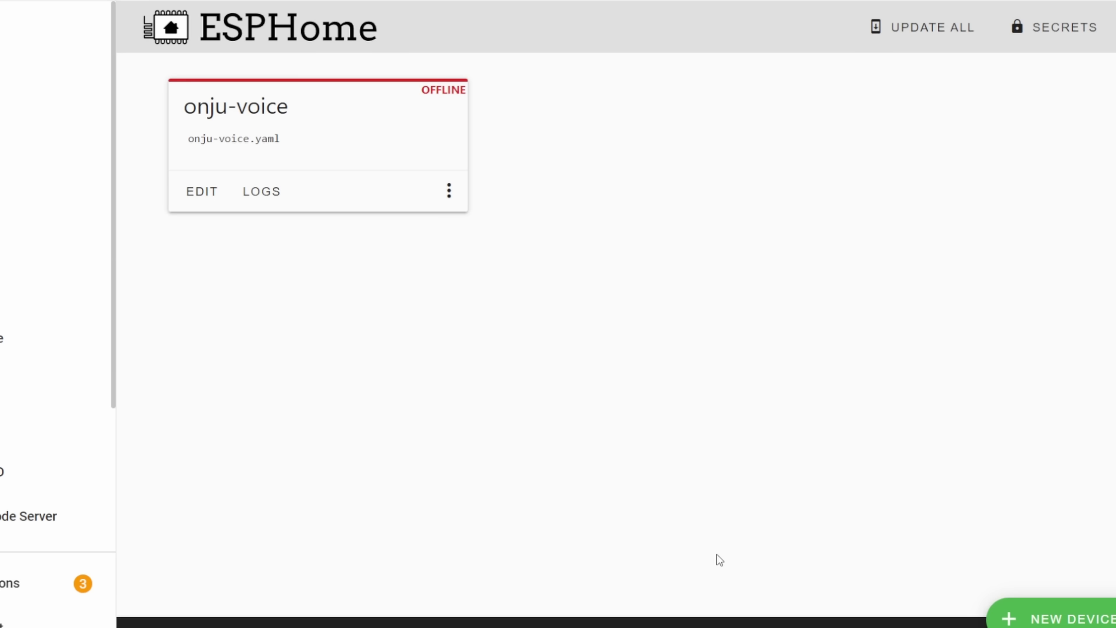
pyautogui.click(203, 203)
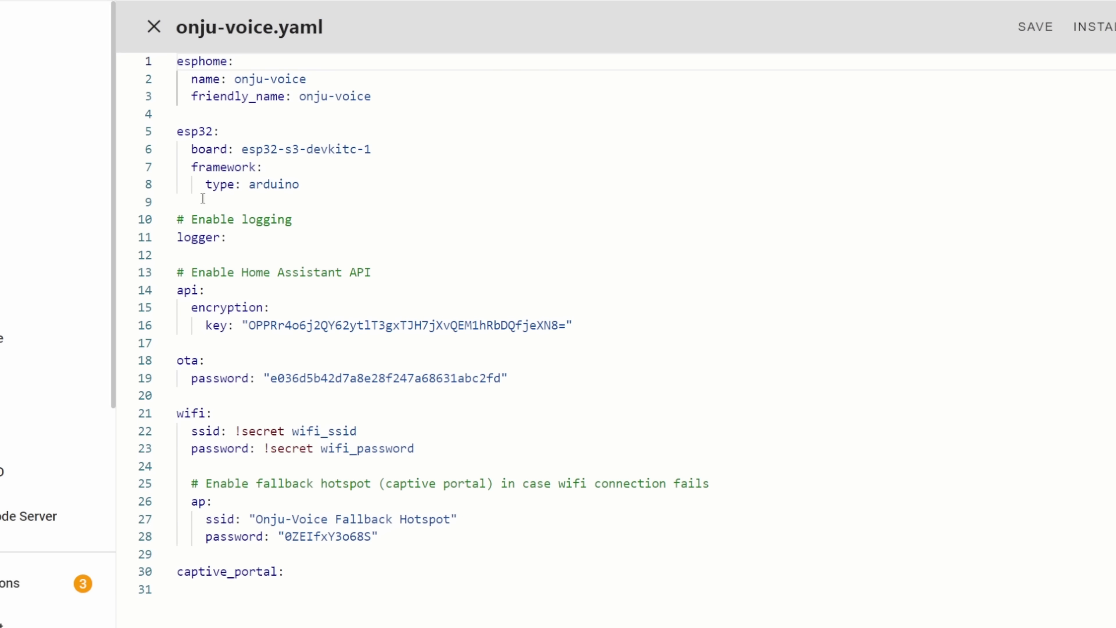
pyautogui.click(249, 325)
pyautogui.moveTo(249, 325); pyautogui.dragTo(565, 328)
pyautogui.rightClick(507, 325)
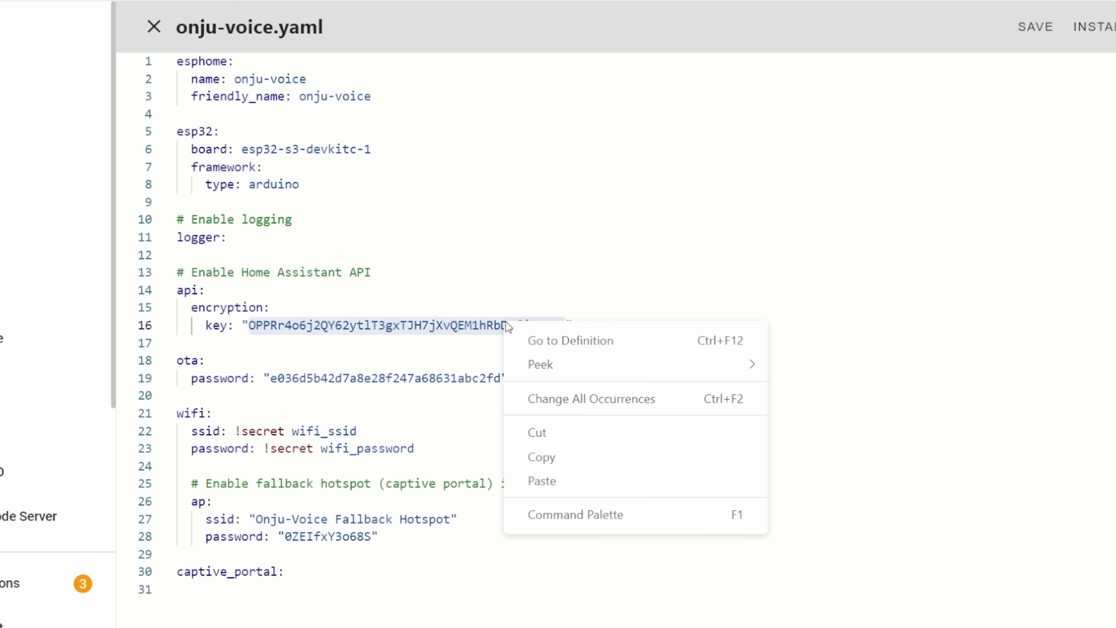
pyautogui.click(565, 457)
# Paste the encryption key into Notepad and select YAML lines 3 to 31.
pyautogui.hotkey('alt', 'Tab')
pyautogui.rightClick(627, 222)
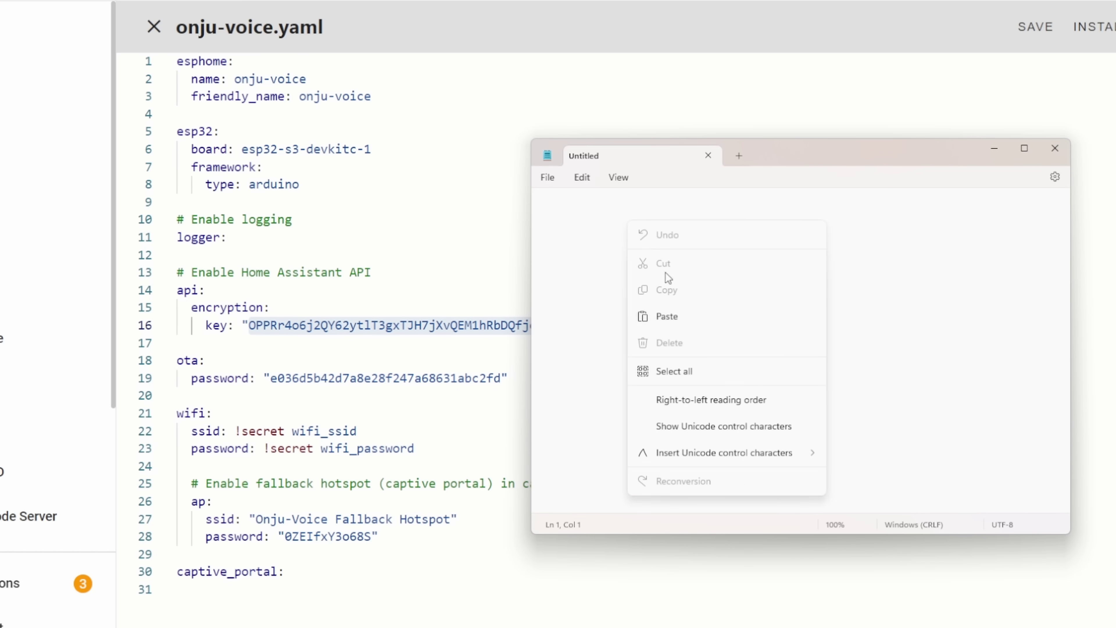
pyautogui.click(683, 323)
pyautogui.moveTo(205, 589); pyautogui.dragTo(157, 99)
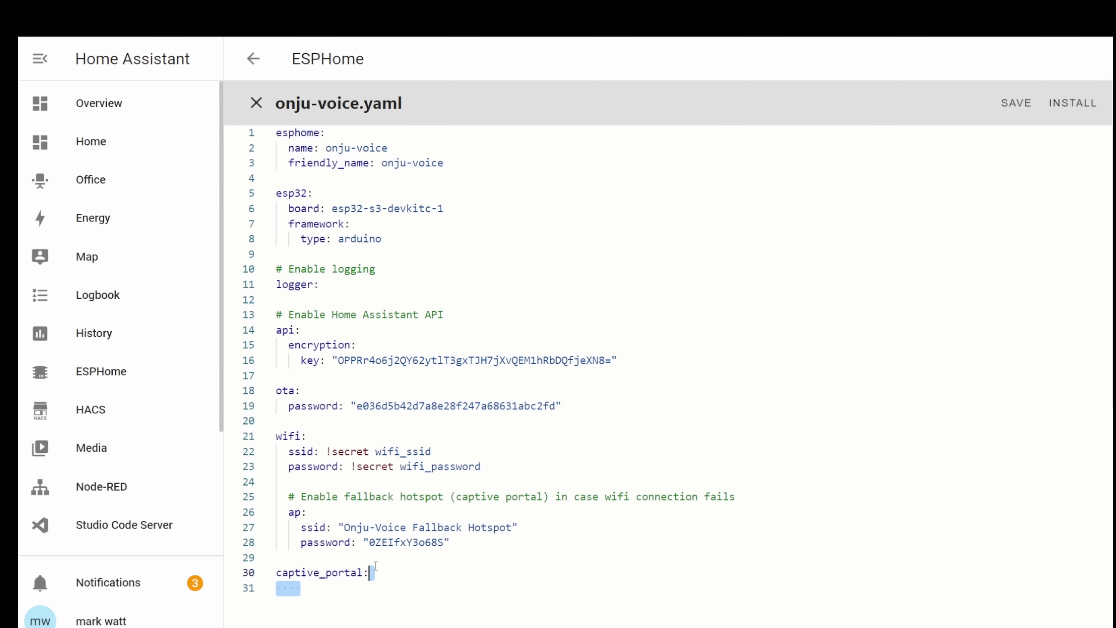
# Delete the default YAML and paste in the full Onju Voice configuration copied from Notepad.
pyautogui.moveTo(259, 165); pyautogui.dragTo(269, 140)
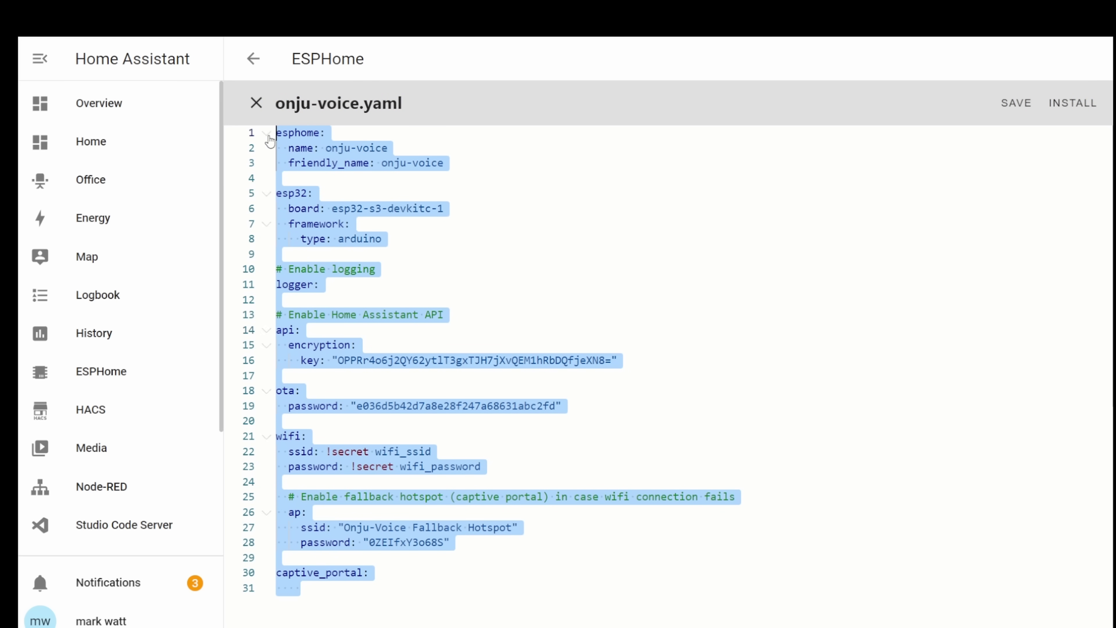
pyautogui.press('Delete')
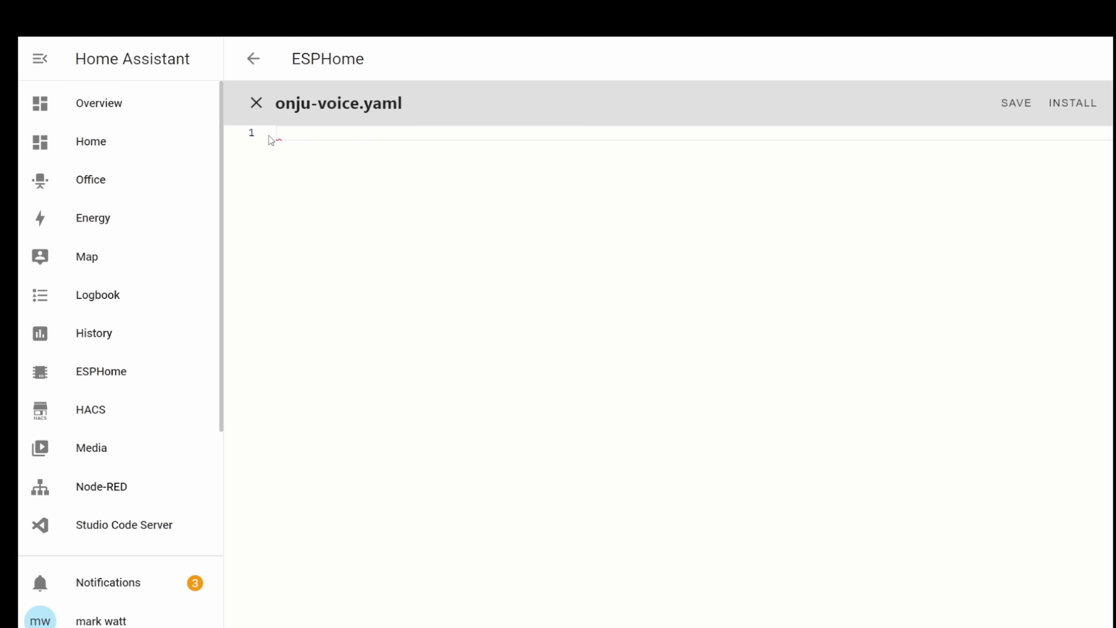
pyautogui.hotkey('alt', 'Tab')
pyautogui.hotkey('ctrl', 'a')
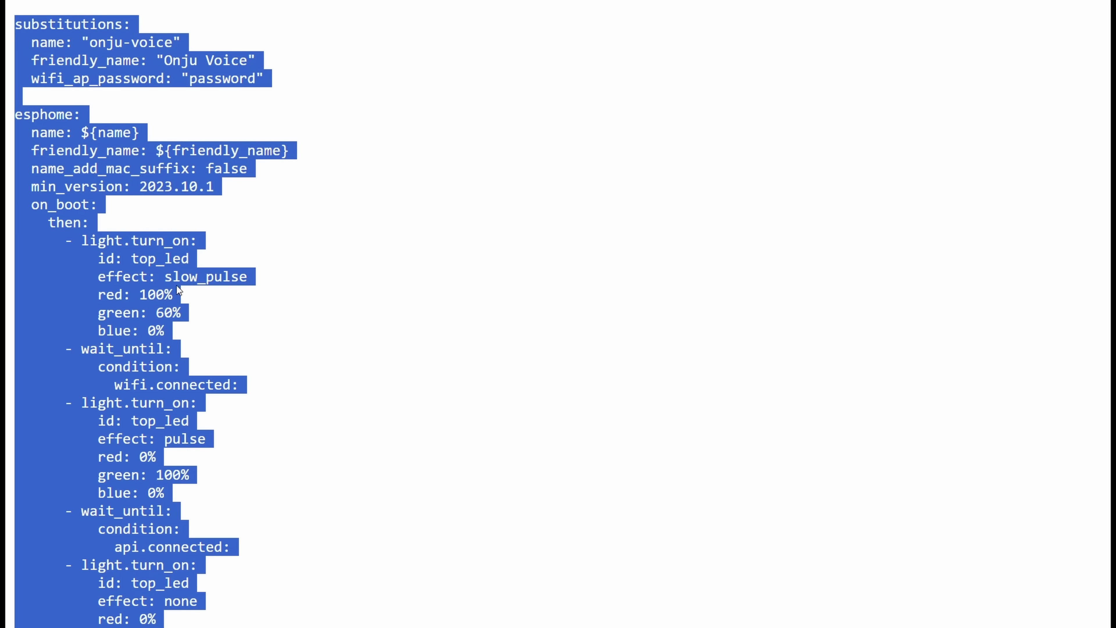
pyautogui.rightClick(134, 275)
pyautogui.click(195, 283)
pyautogui.hotkey('alt', 'Tab')
pyautogui.rightClick(386, 155)
pyautogui.click(446, 291)
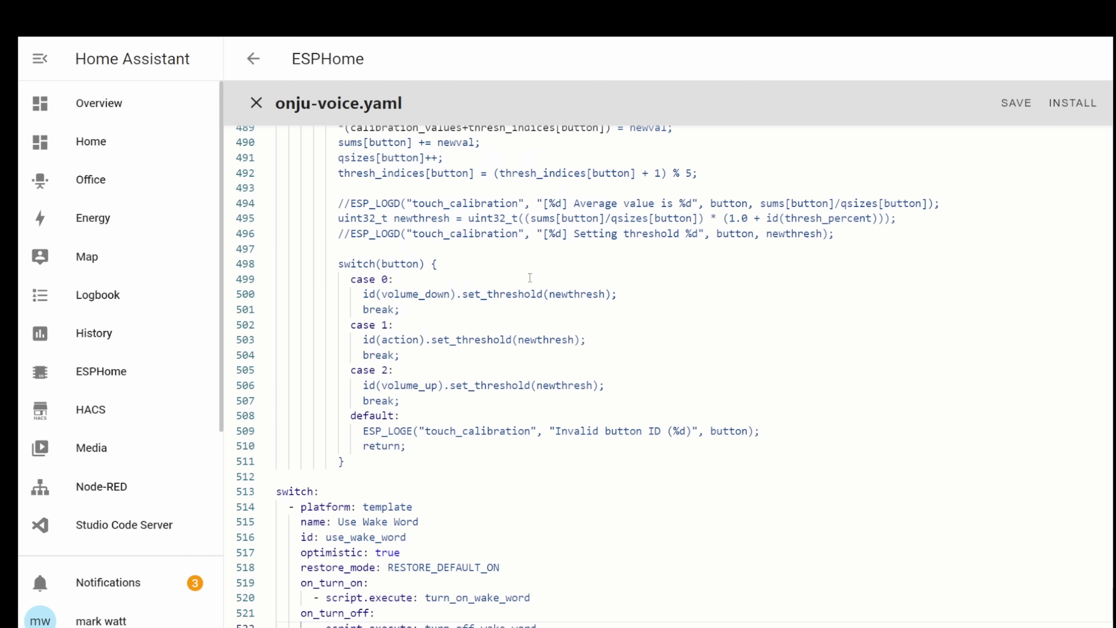
pyautogui.click(529, 277)
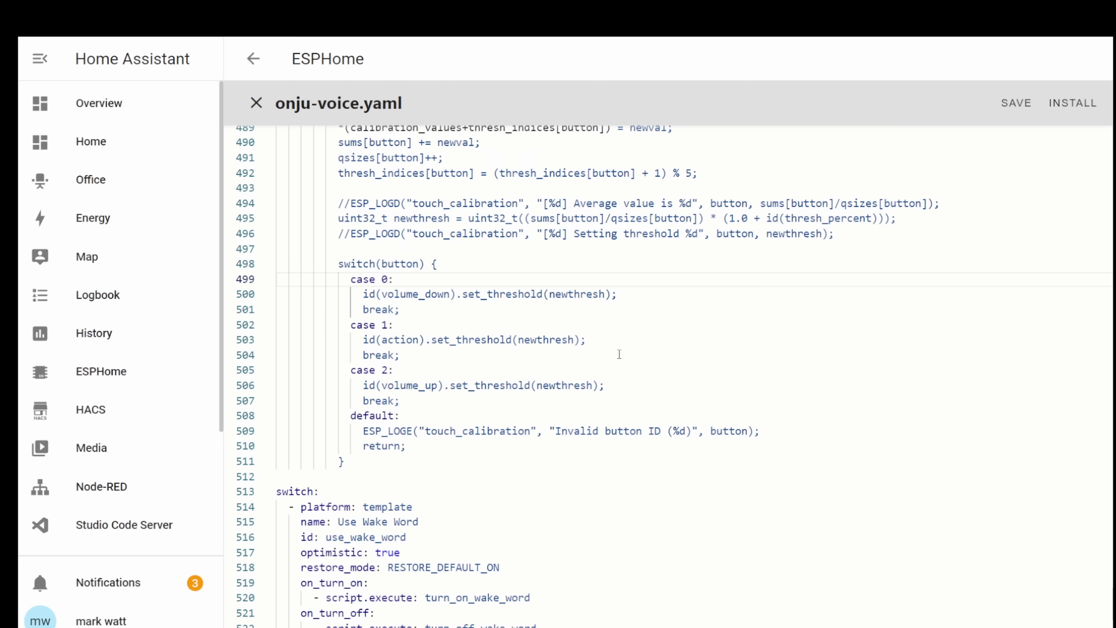
pyautogui.scroll(20, 613, 350)
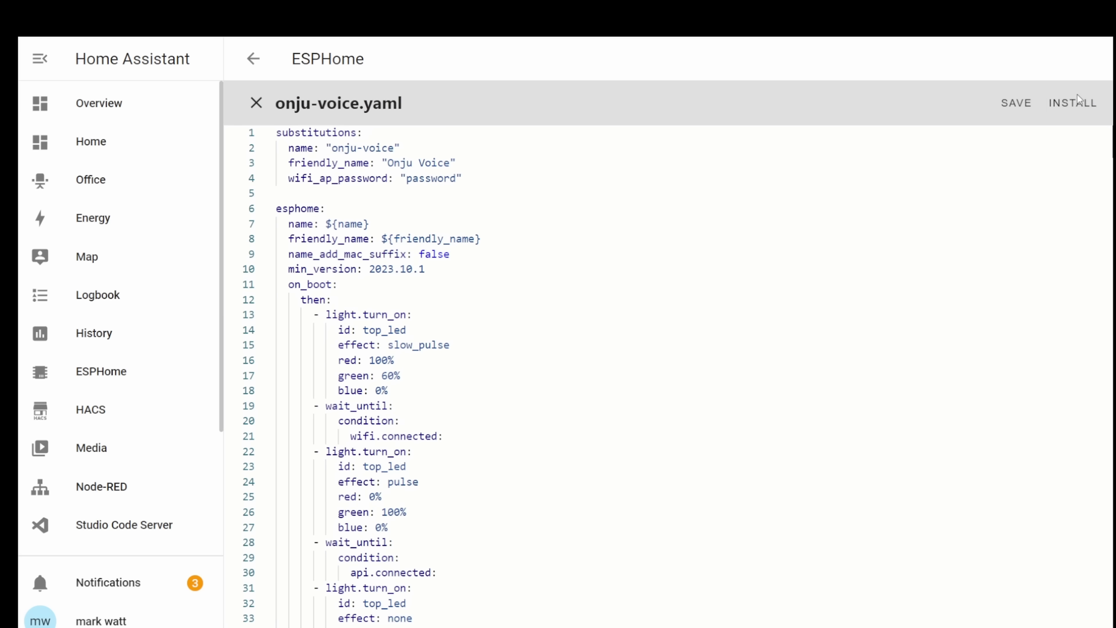
# Replace the CHANGE_ME placeholder on line 48 with the encryption key saved in Notepad.
pyautogui.click(762, 198)
pyautogui.hotkey('ctrl', 'f')
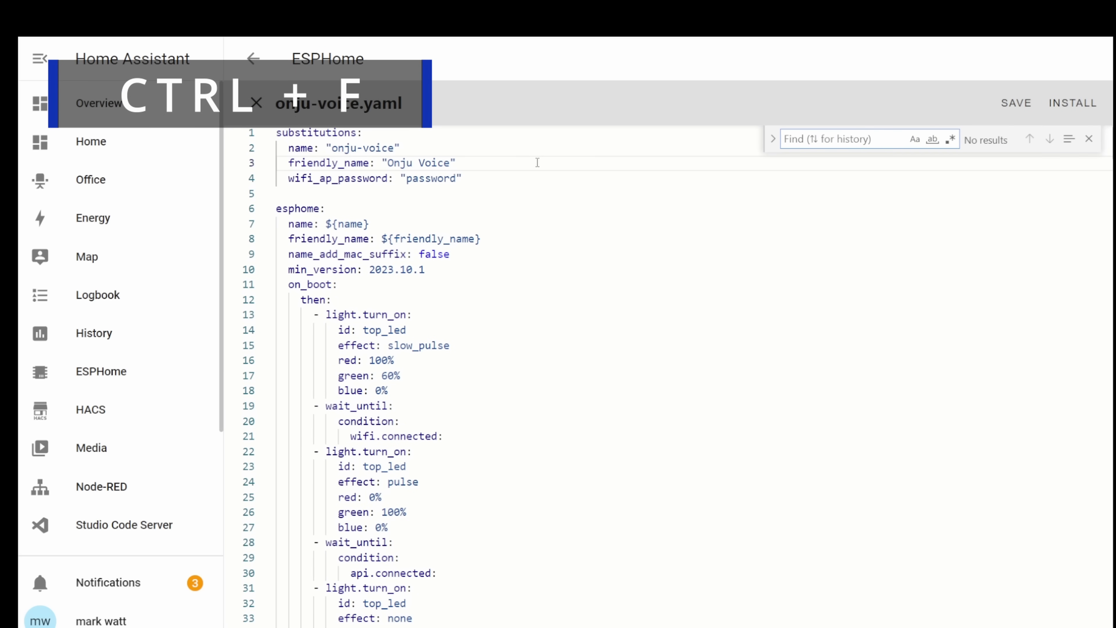
pyautogui.write('change me')
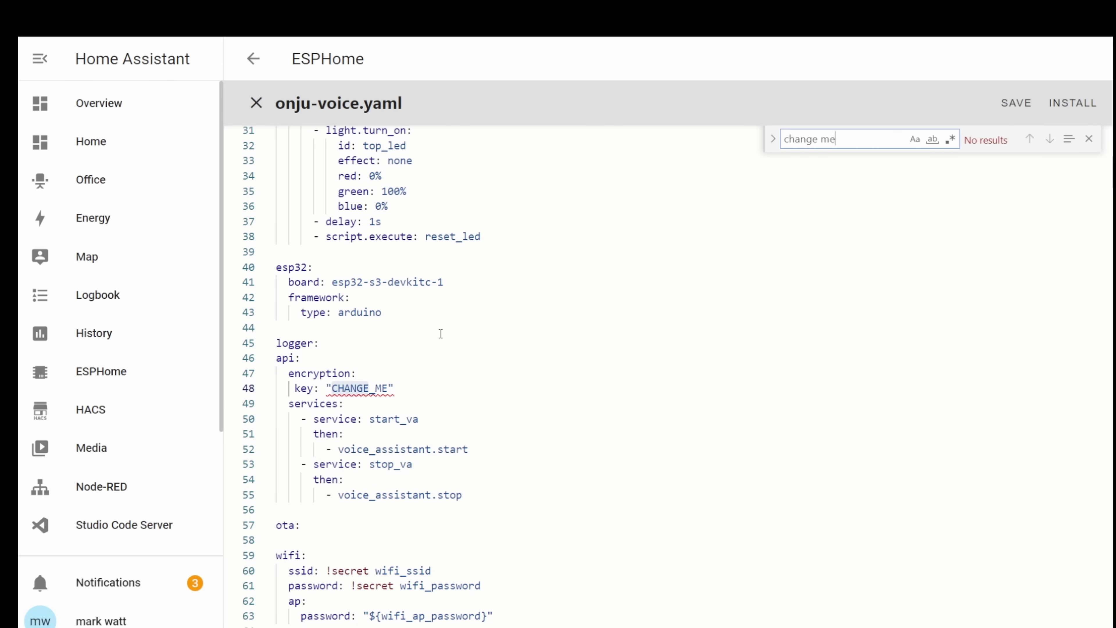
pyautogui.click(381, 389)
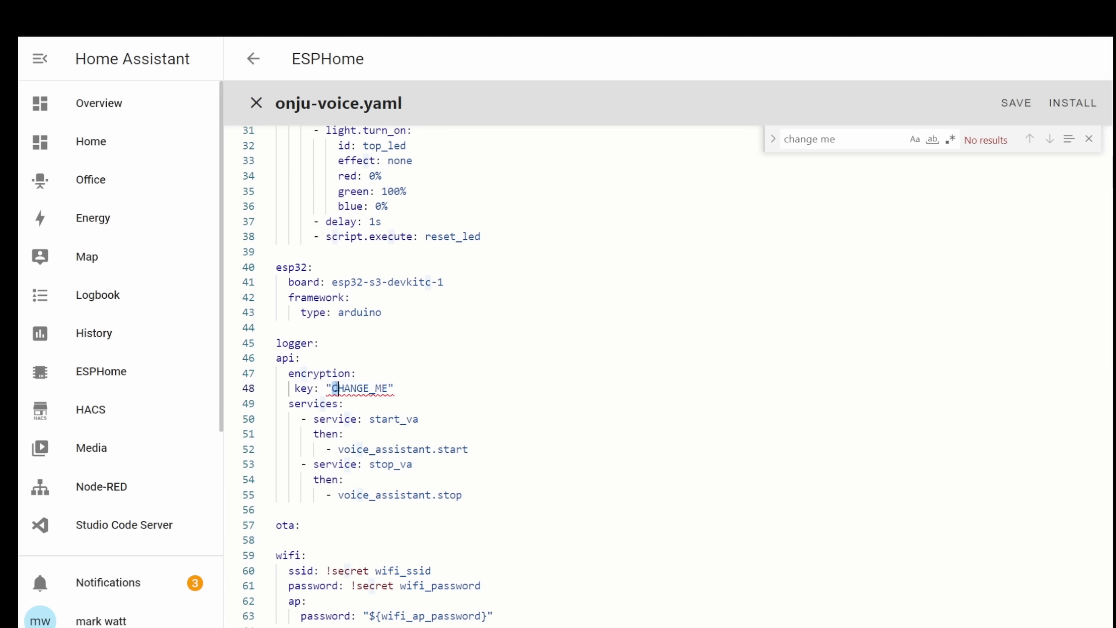
pyautogui.moveTo(331, 387); pyautogui.dragTo(387, 389)
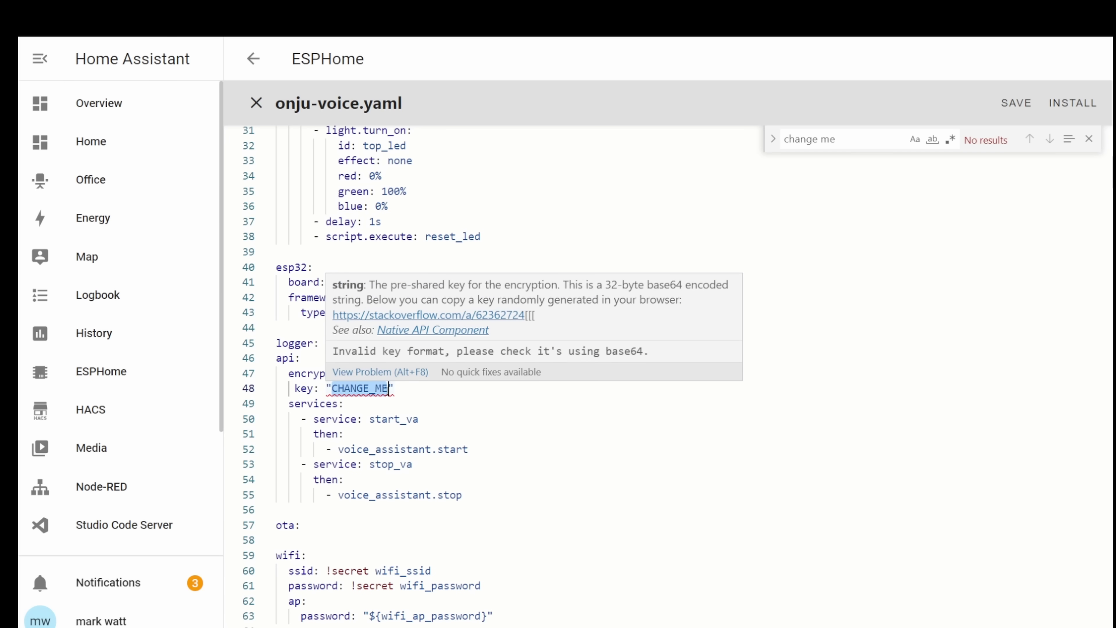
pyautogui.press('BackSpace')
pyautogui.hotkey('alt', 'Tab')
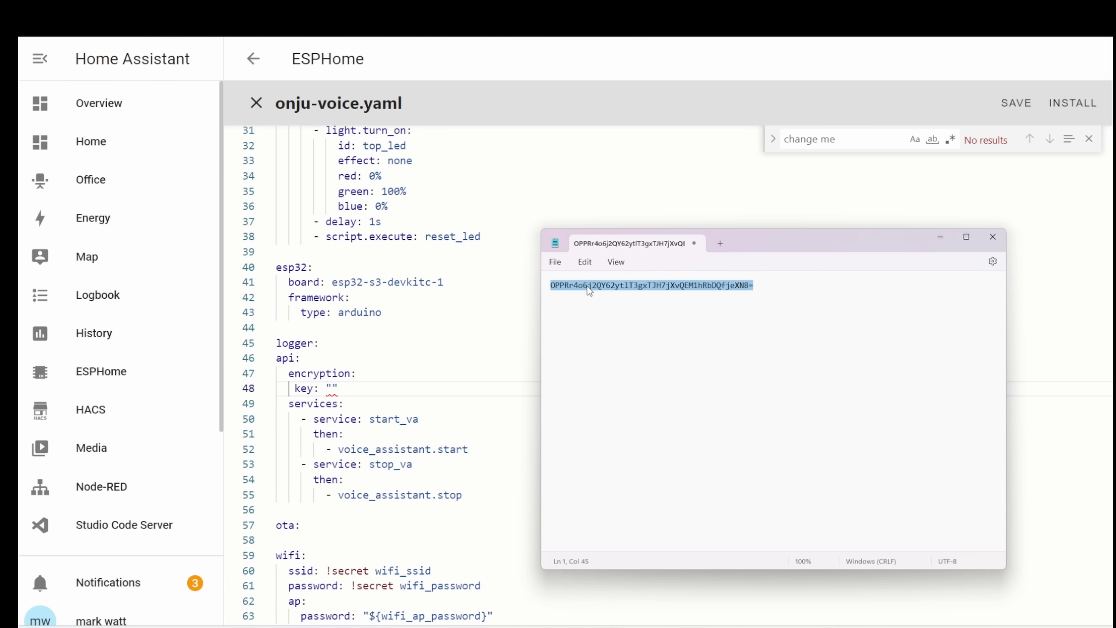
pyautogui.rightClick(589, 290)
pyautogui.click(636, 349)
pyautogui.click(331, 388)
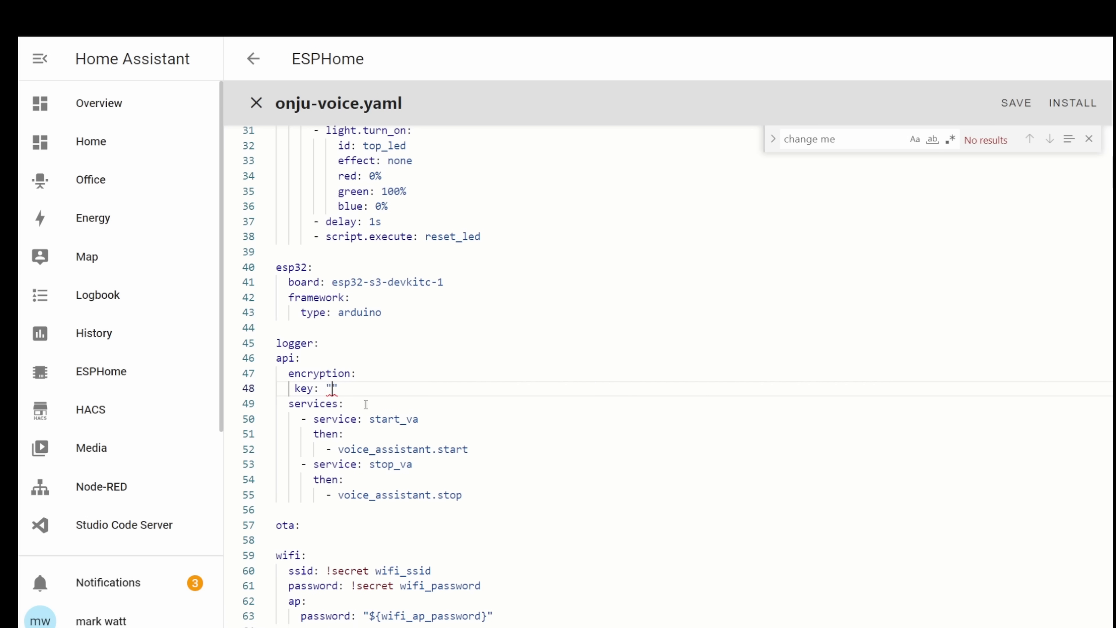
pyautogui.hotkey('ctrl', 'v')
pyautogui.click(366, 403)
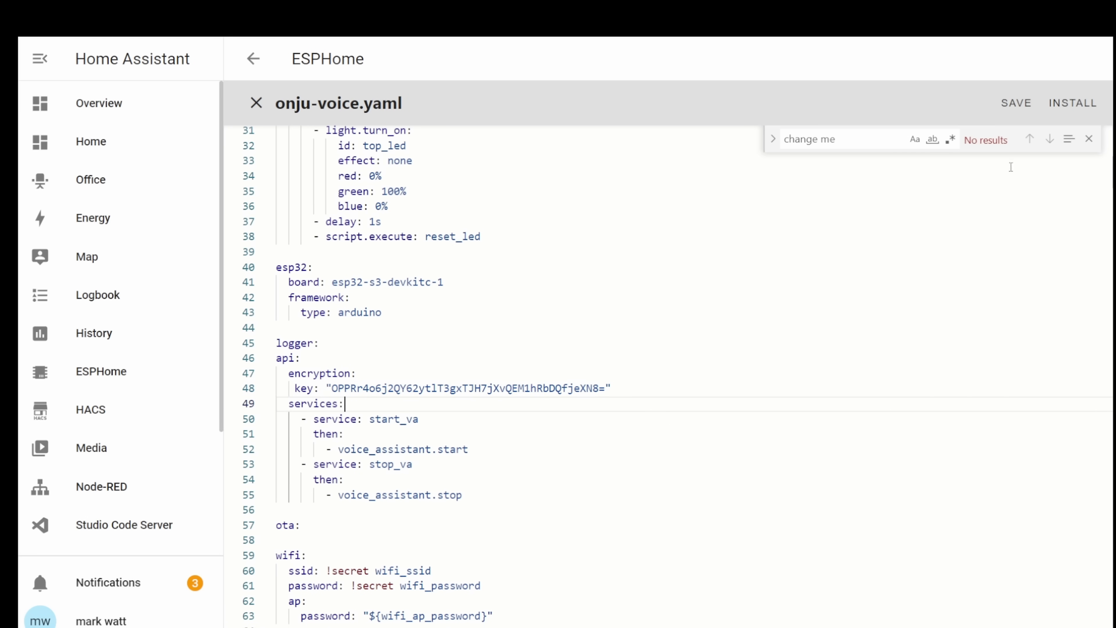
pyautogui.click(1089, 139)
# Replace the fallback hotspot password on line 4 with a stronger one.
pyautogui.click(647, 391)
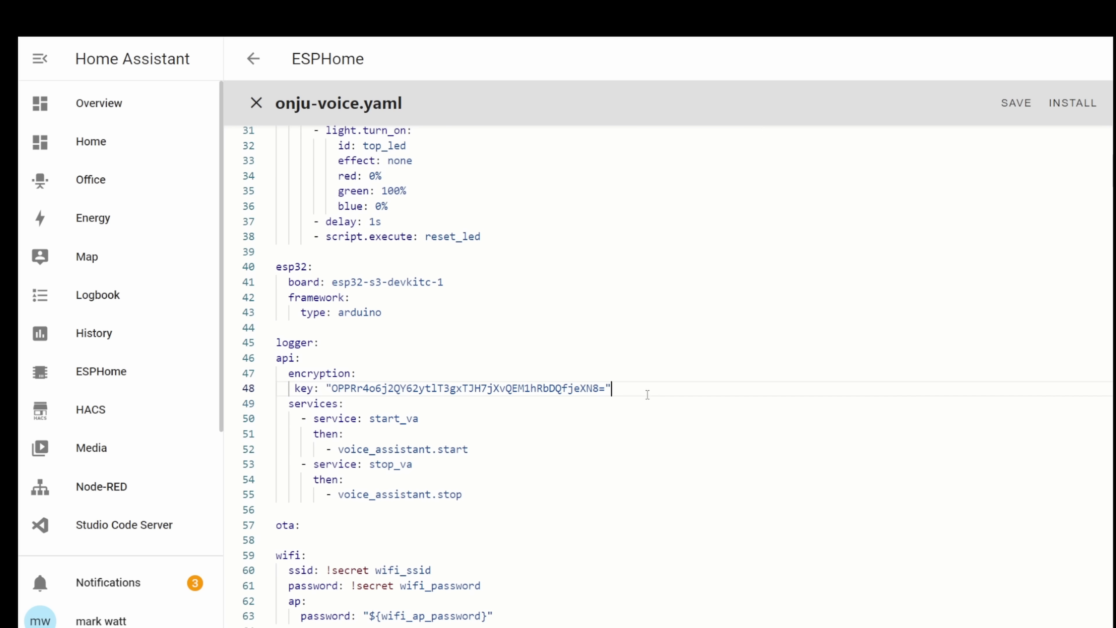
pyautogui.scroll(10, 647, 394)
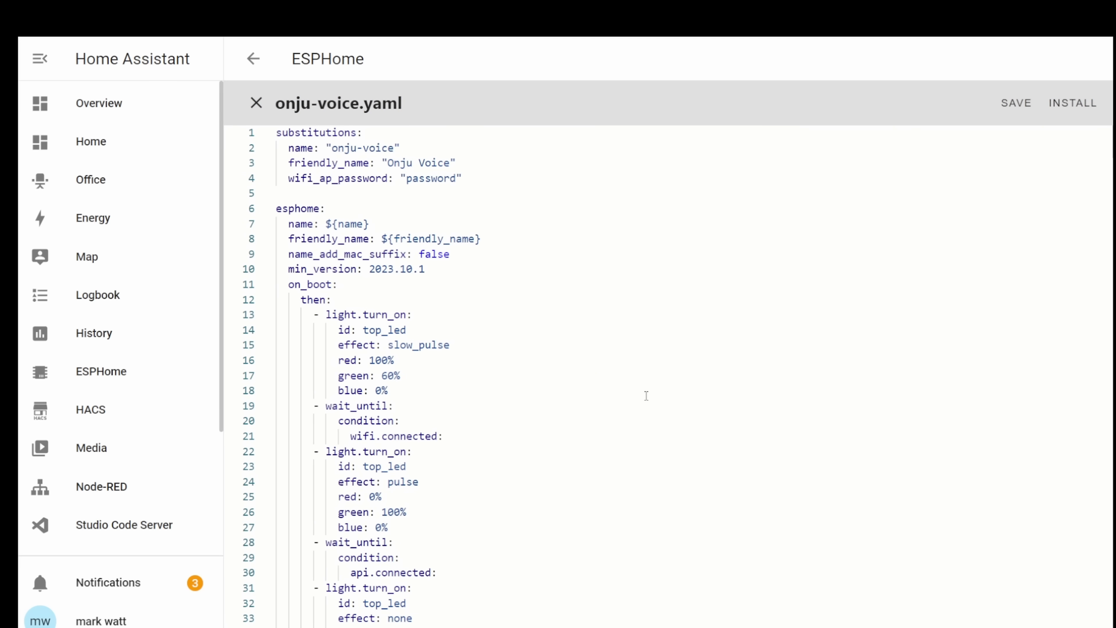
pyautogui.moveTo(463, 178); pyautogui.dragTo(289, 181)
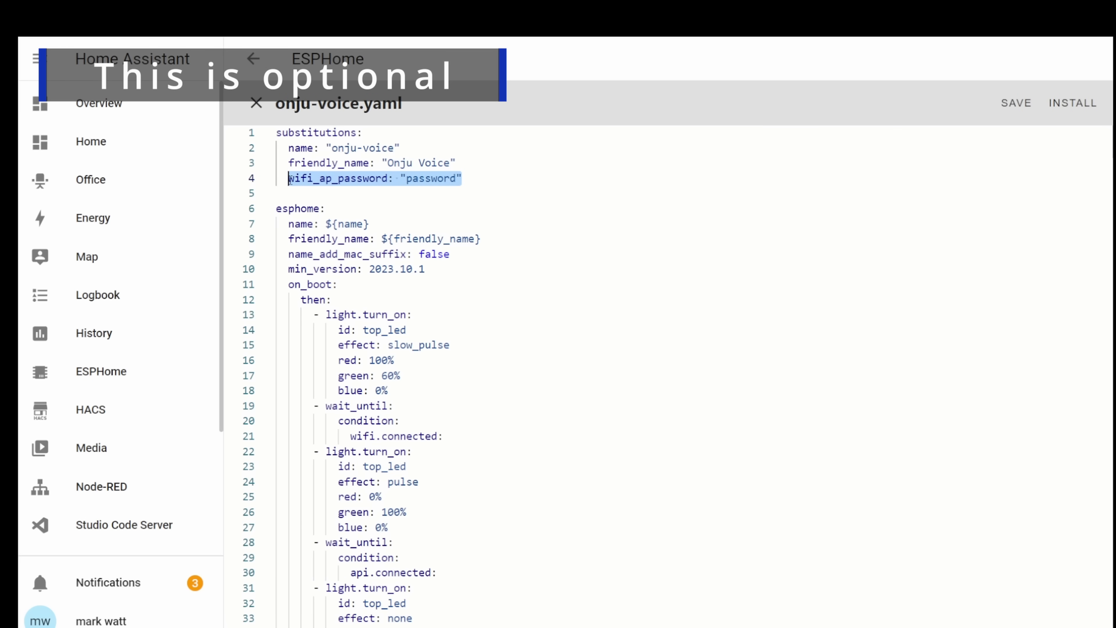
pyautogui.hotkey('ctrl', 'v')
pyautogui.click(600, 210)
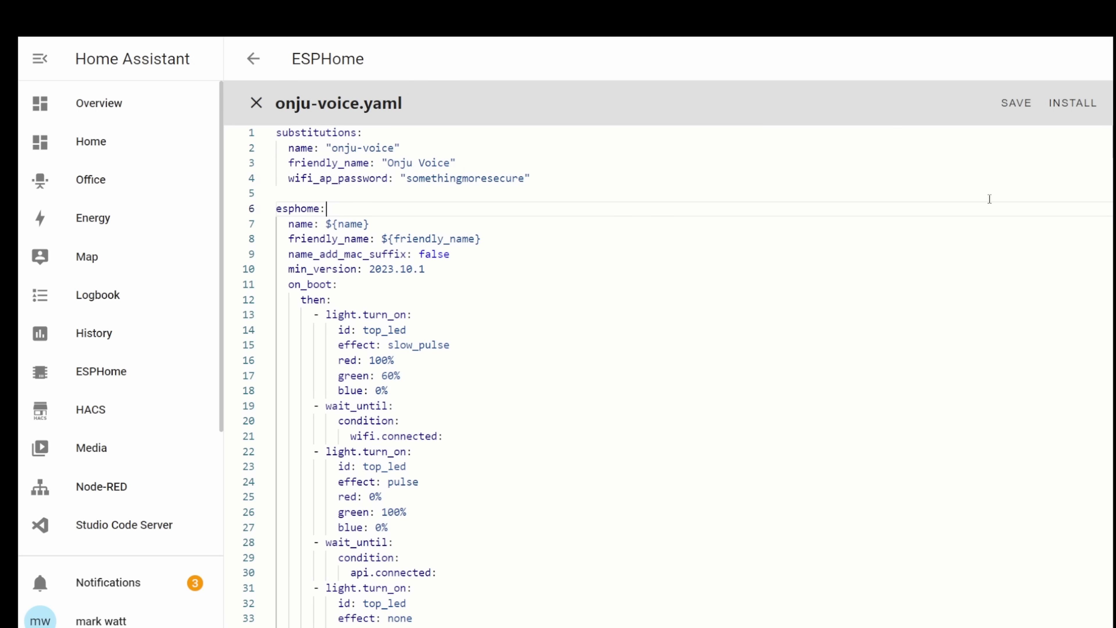
# Save onju-voice.yaml and flash it over USB through the USB JTAG/serial debug unit (COM7).
pyautogui.click(1019, 115)
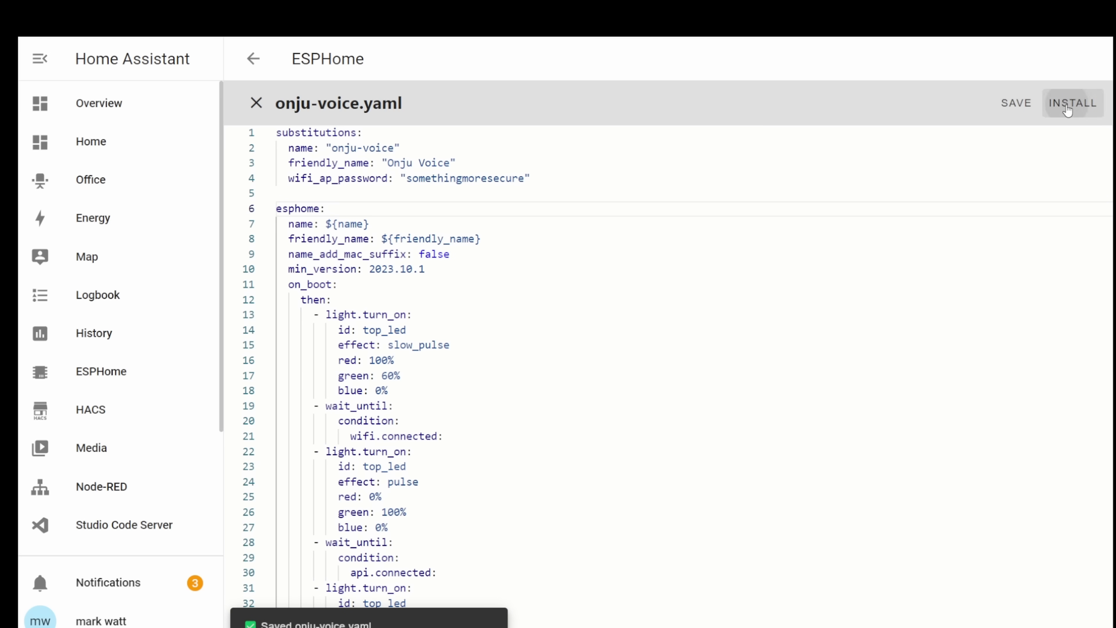
pyautogui.click(1069, 109)
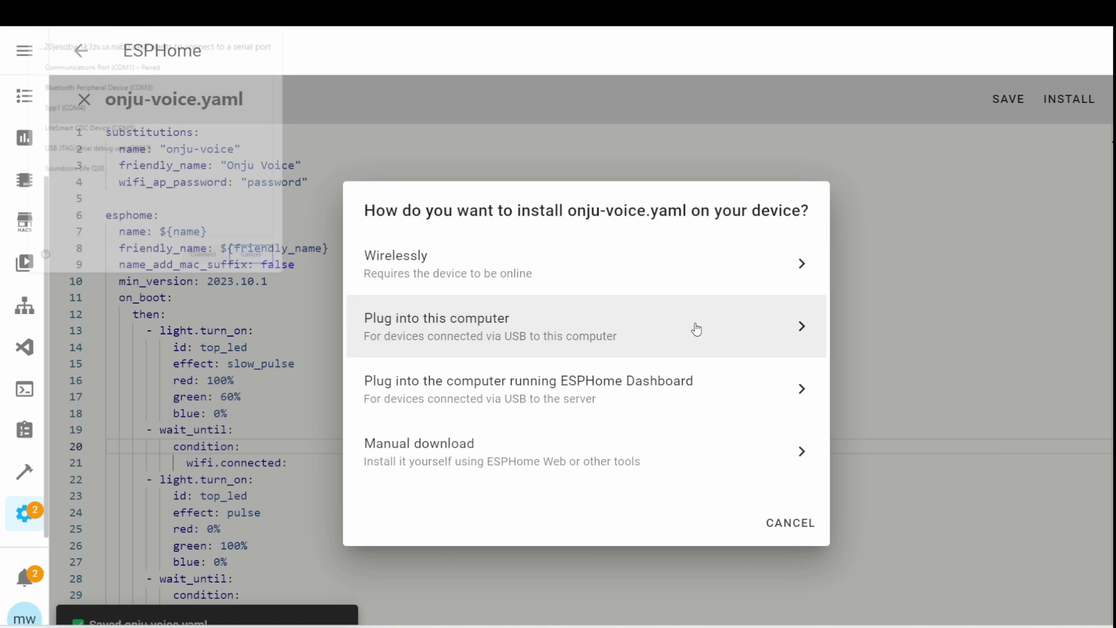
pyautogui.click(718, 278)
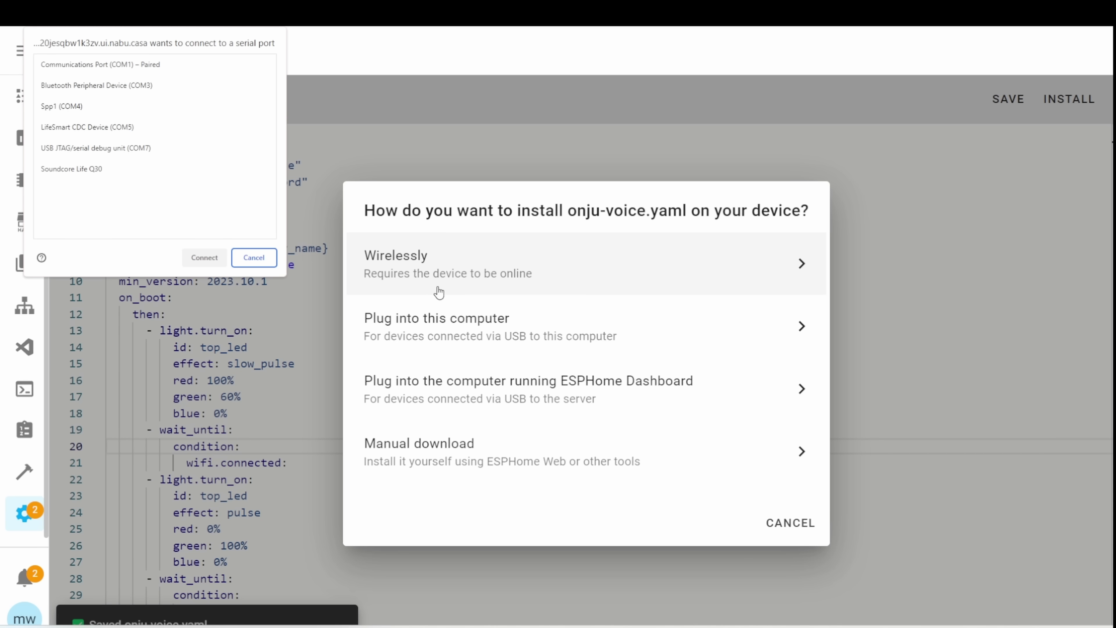
pyautogui.click(144, 152)
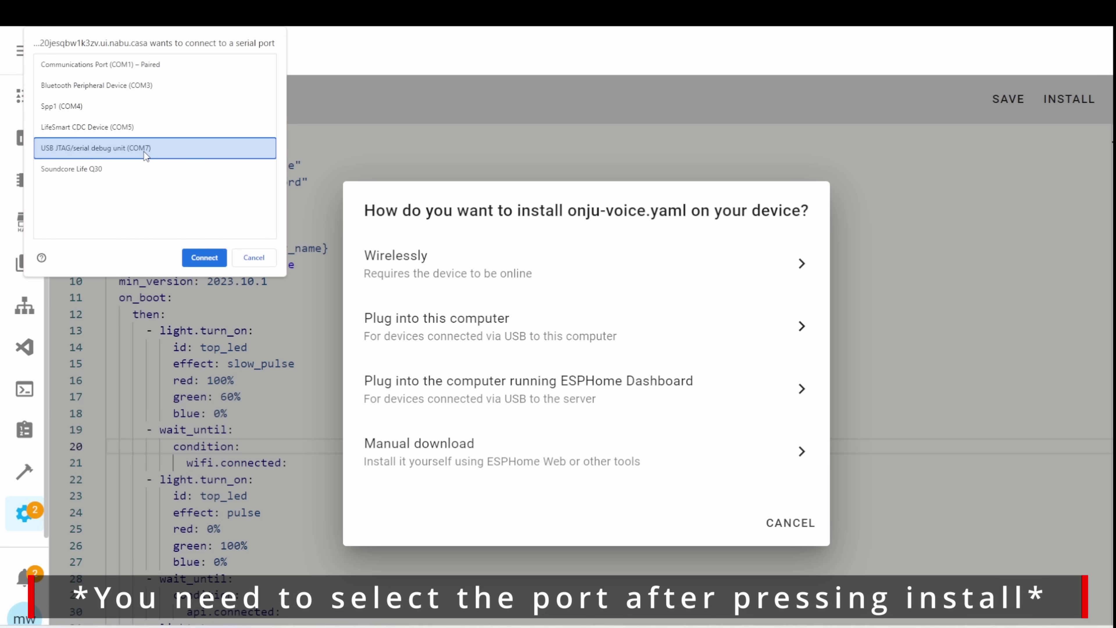
pyautogui.click(203, 257)
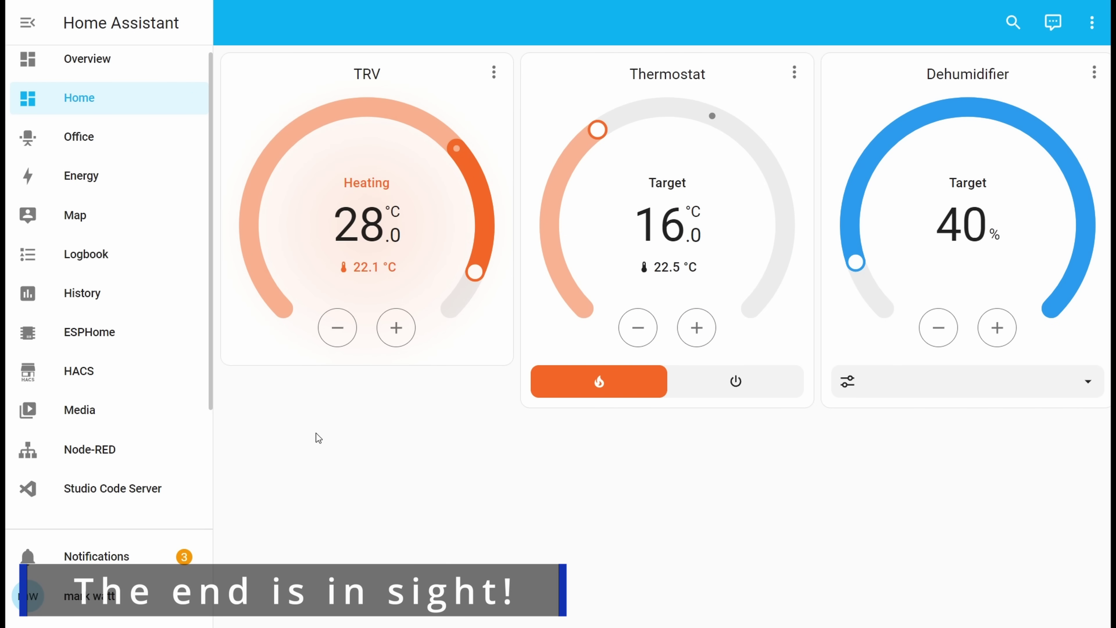
# Start adding a new assistant from Settings' Voice assistants page.
pyautogui.scroll(-3, 123, 374)
pyautogui.click(86, 494)
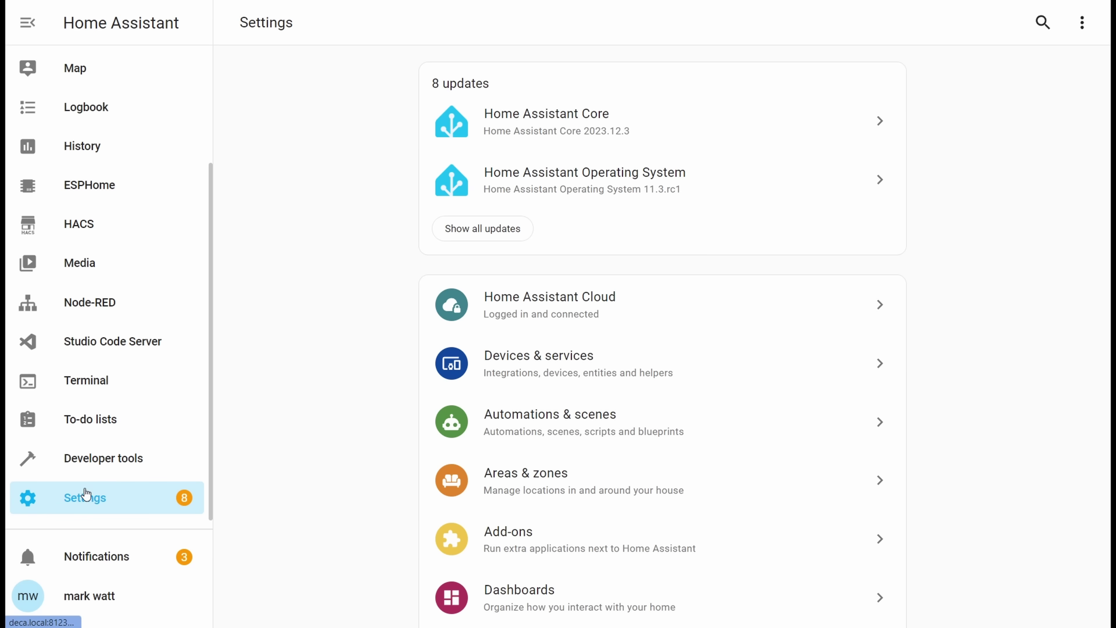
pyautogui.scroll(-5, 361, 347)
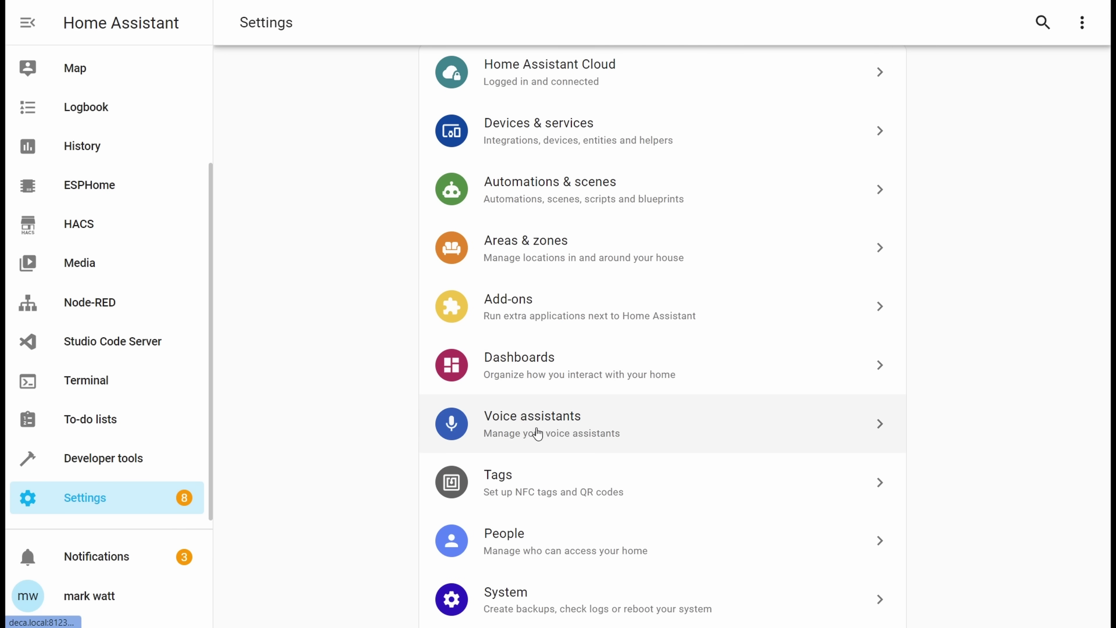
pyautogui.click(536, 431)
pyautogui.click(455, 337)
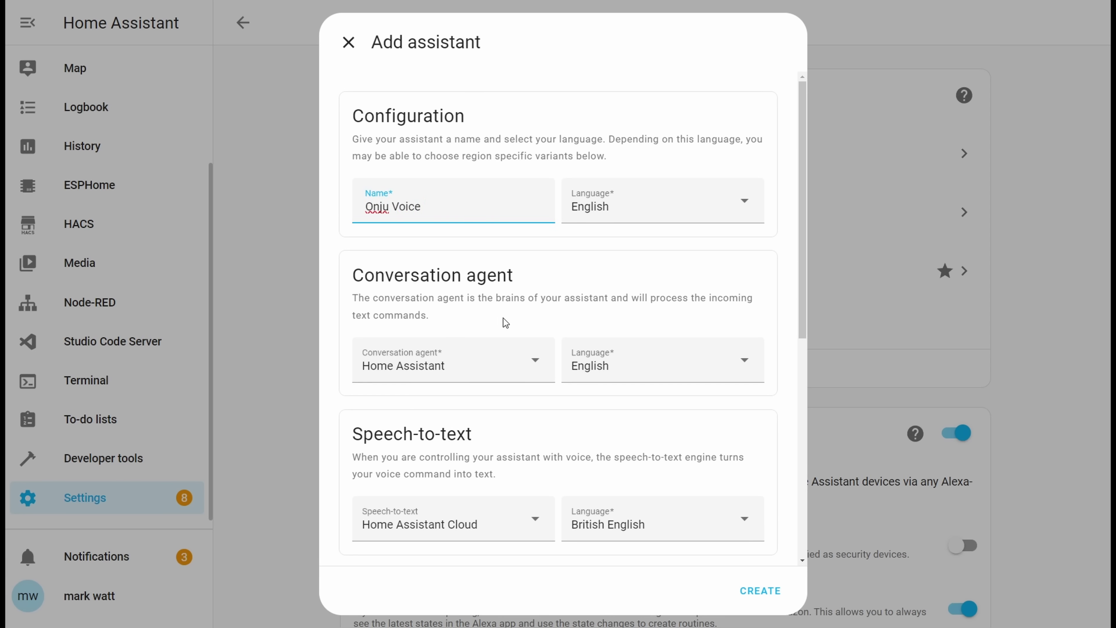
# Keep English as the assistant language after reviewing the conversation agent options.
pyautogui.click(646, 375)
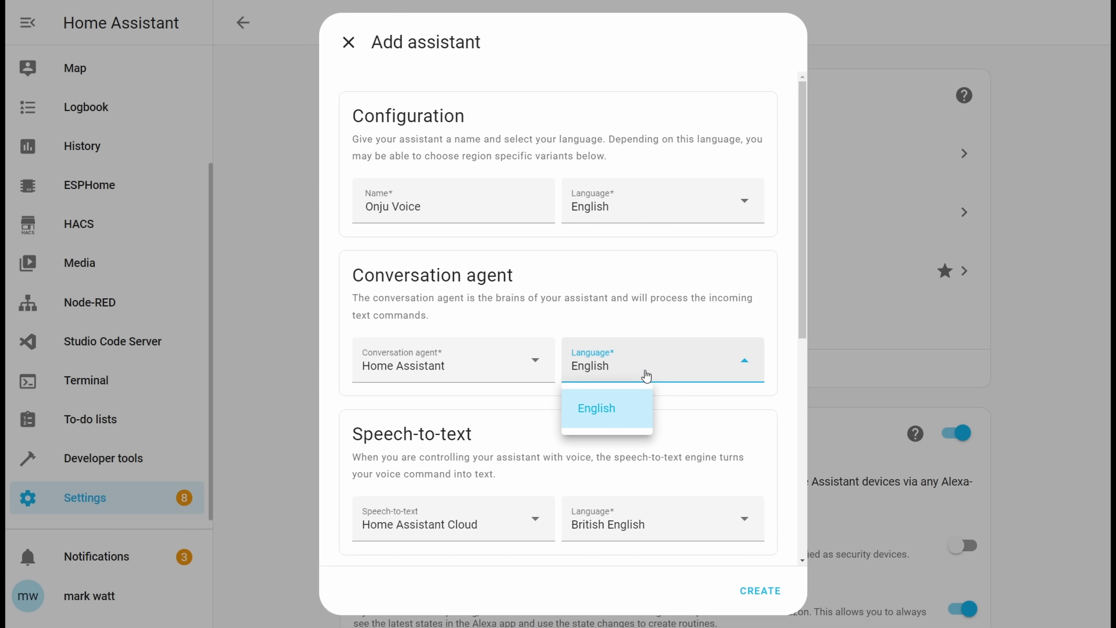
pyautogui.click(682, 397)
pyautogui.click(685, 215)
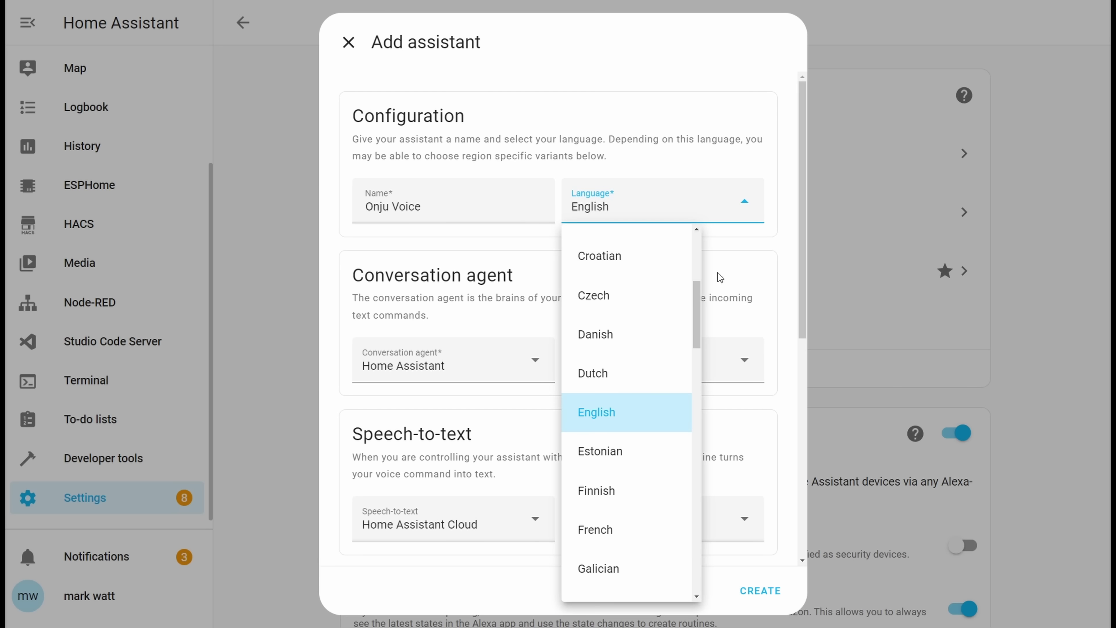
pyautogui.click(746, 291)
pyautogui.click(474, 378)
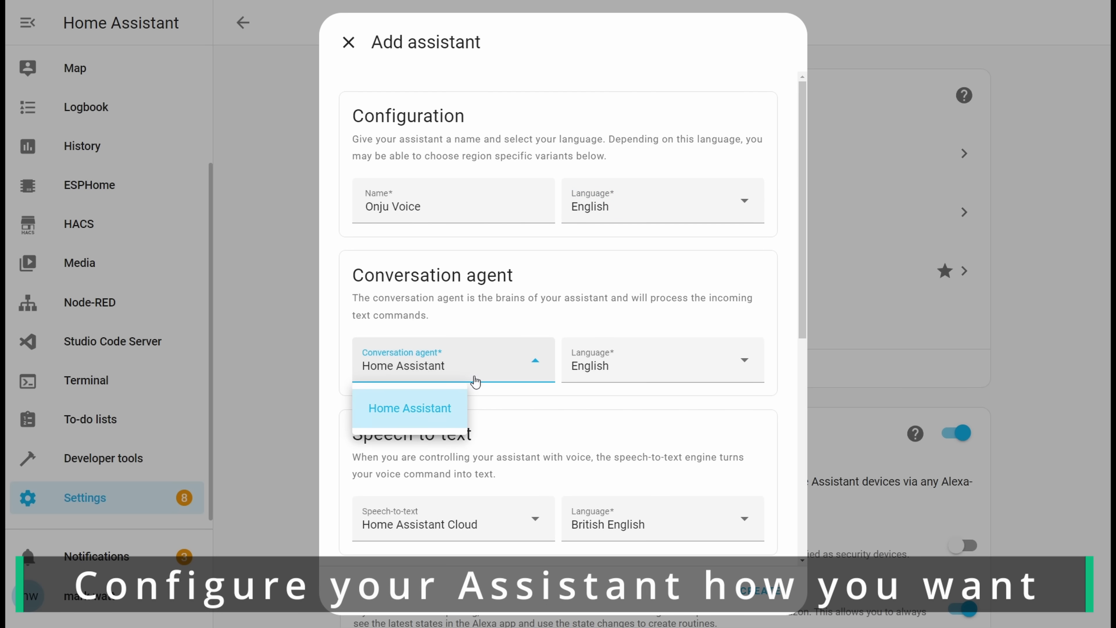
pyautogui.click(520, 398)
# Choose faster-whisper for speech-to-text, openwakeword as wake word engine, and 'ok nabu' wake word.
pyautogui.scroll(-3, 518, 400)
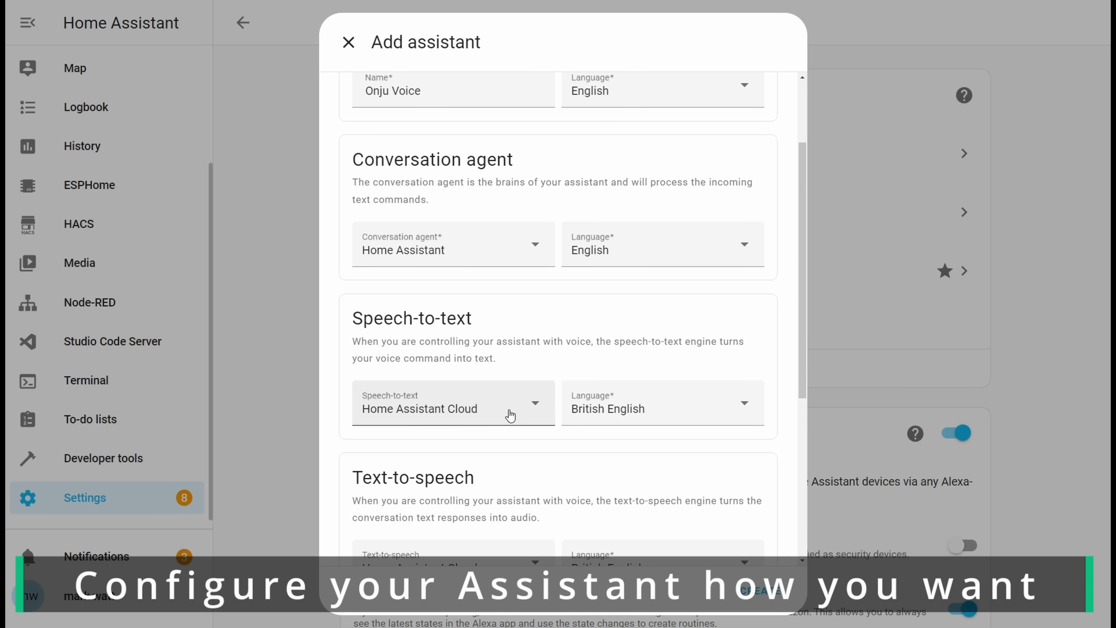
pyautogui.click(508, 418)
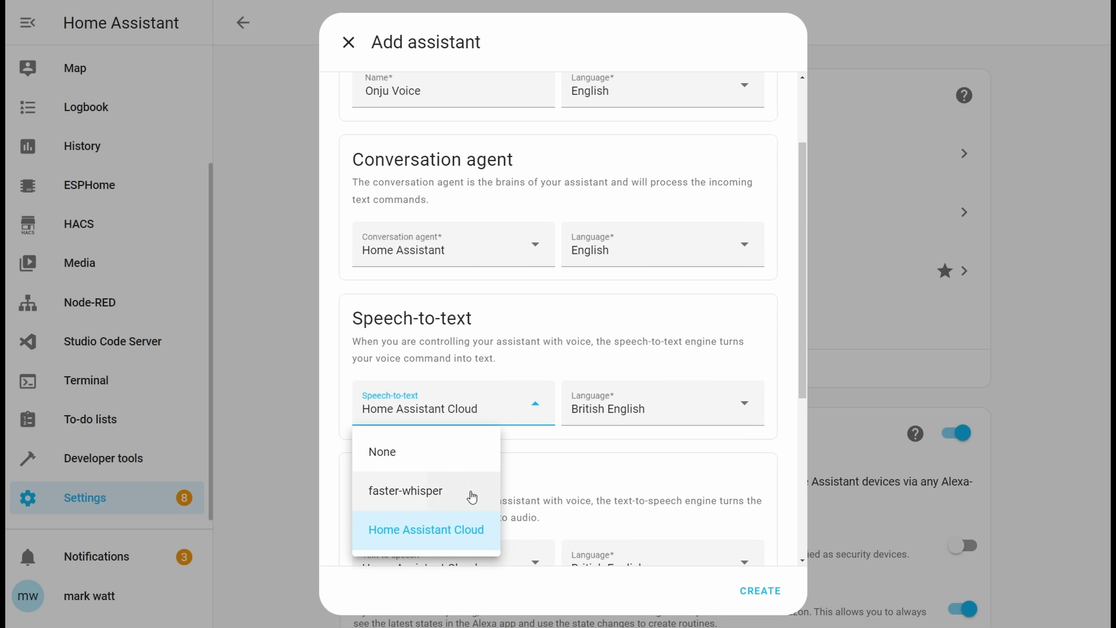
pyautogui.click(472, 496)
pyautogui.scroll(-3, 549, 449)
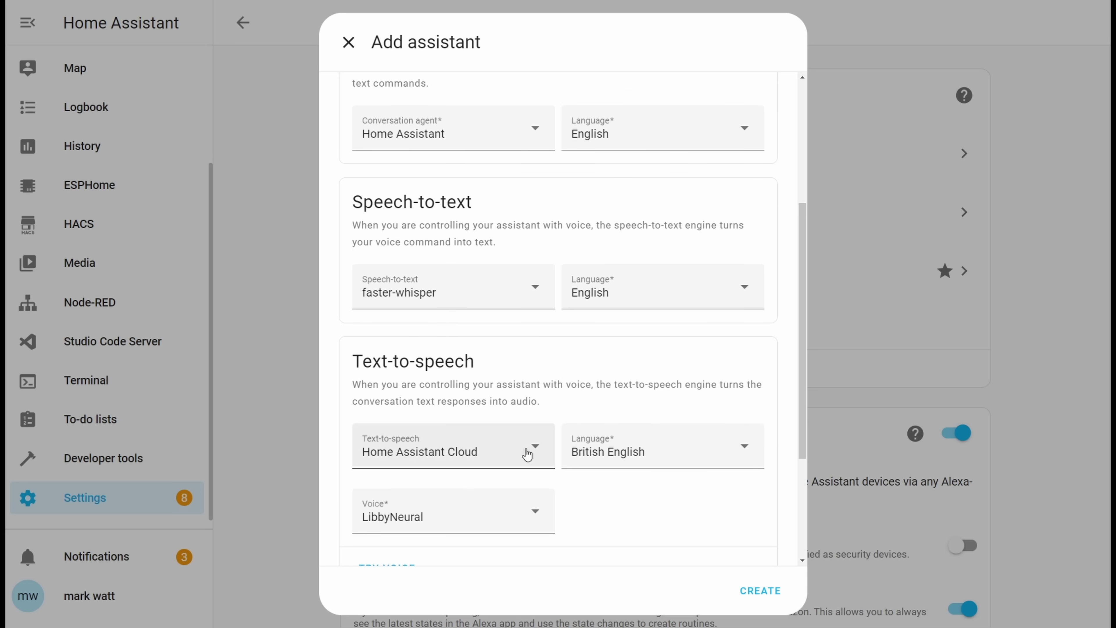
pyautogui.scroll(-5, 618, 441)
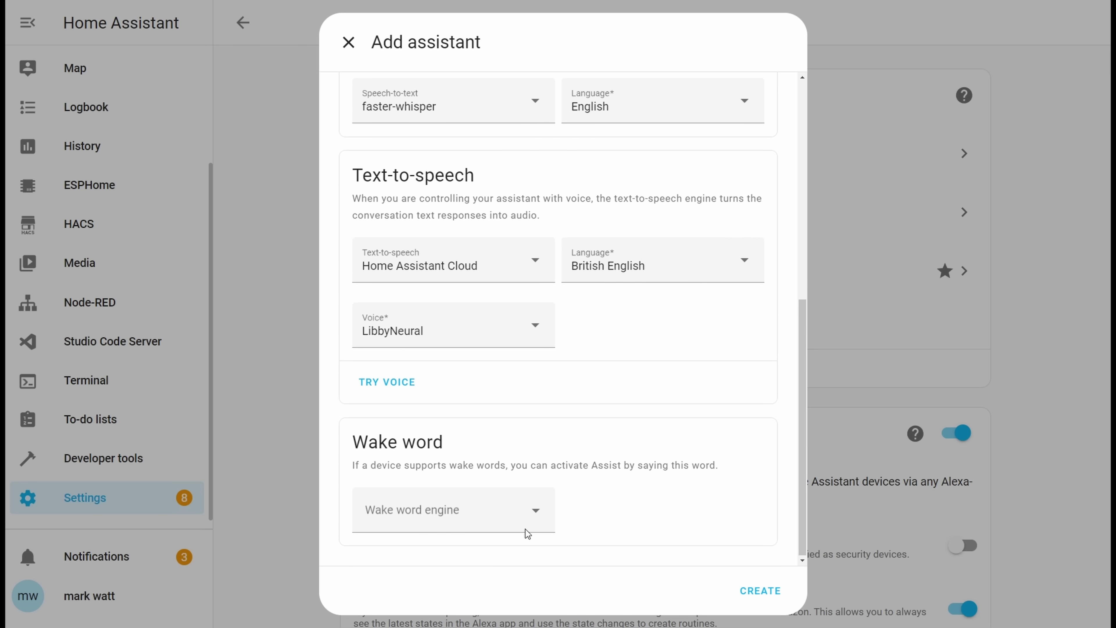
pyautogui.click(510, 523)
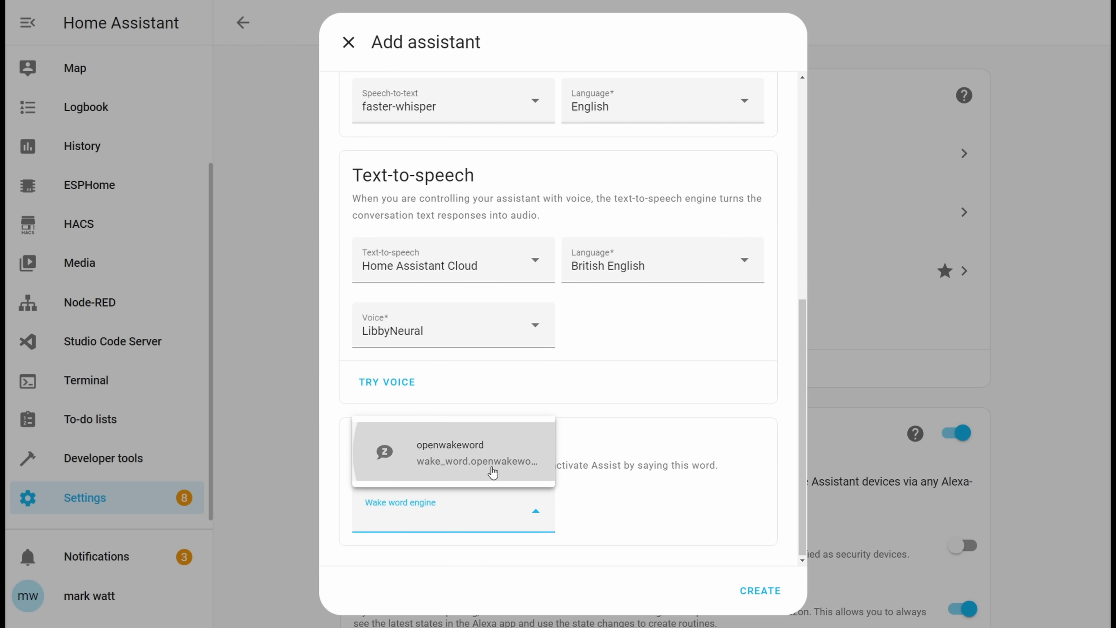
pyautogui.click(494, 467)
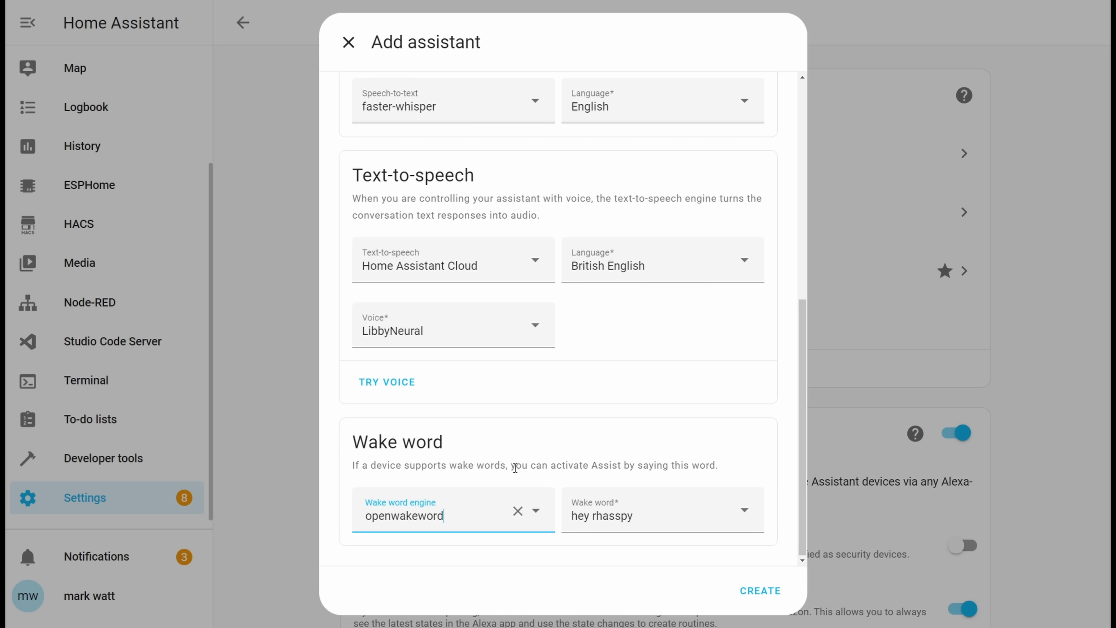
pyautogui.click(730, 527)
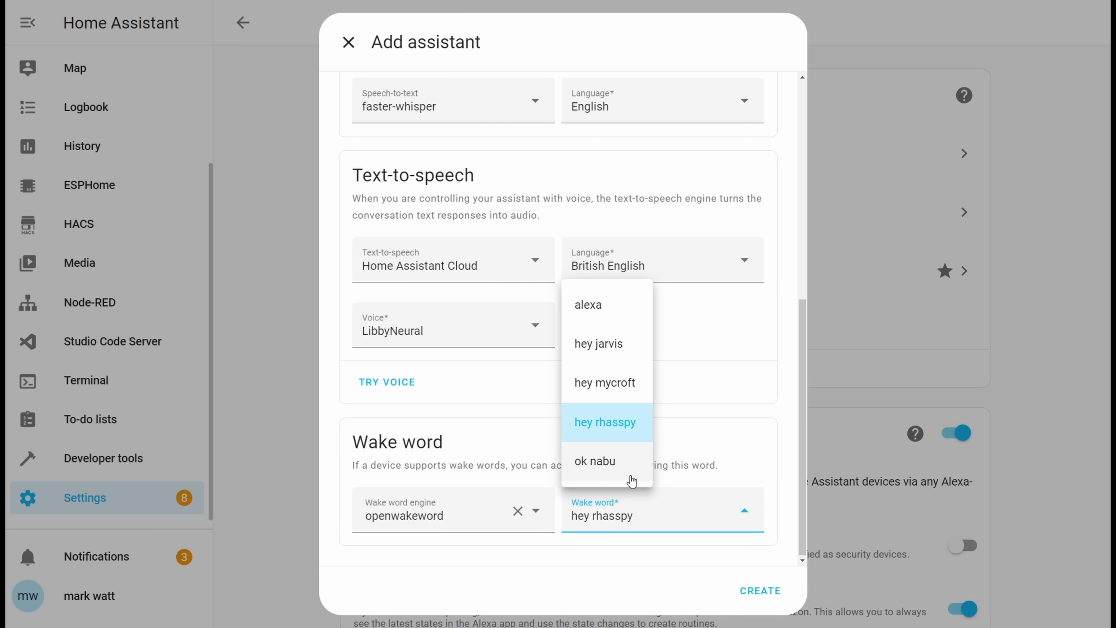
pyautogui.click(625, 473)
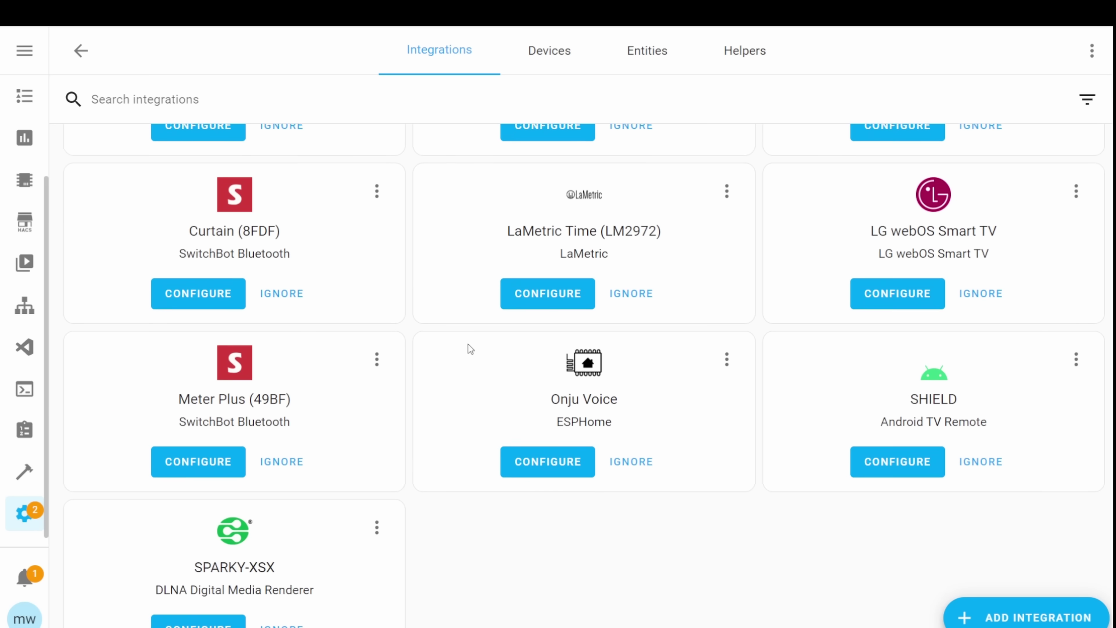
# Configure and submit the discovered Onju Voice ESPHome device, then finish the success dialog.
pyautogui.click(545, 461)
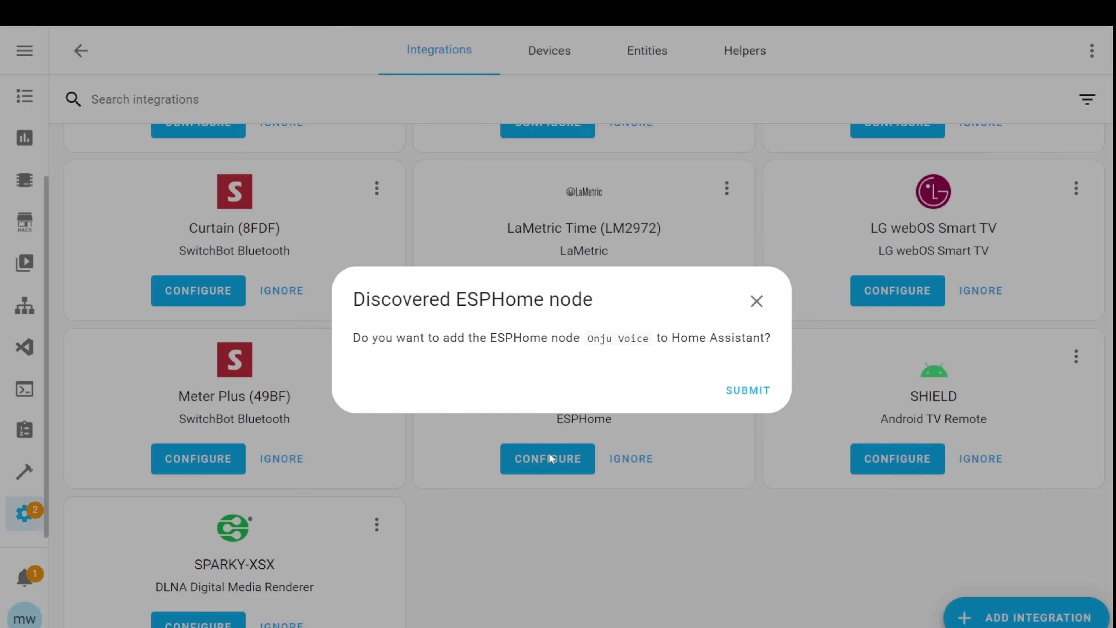
pyautogui.click(749, 395)
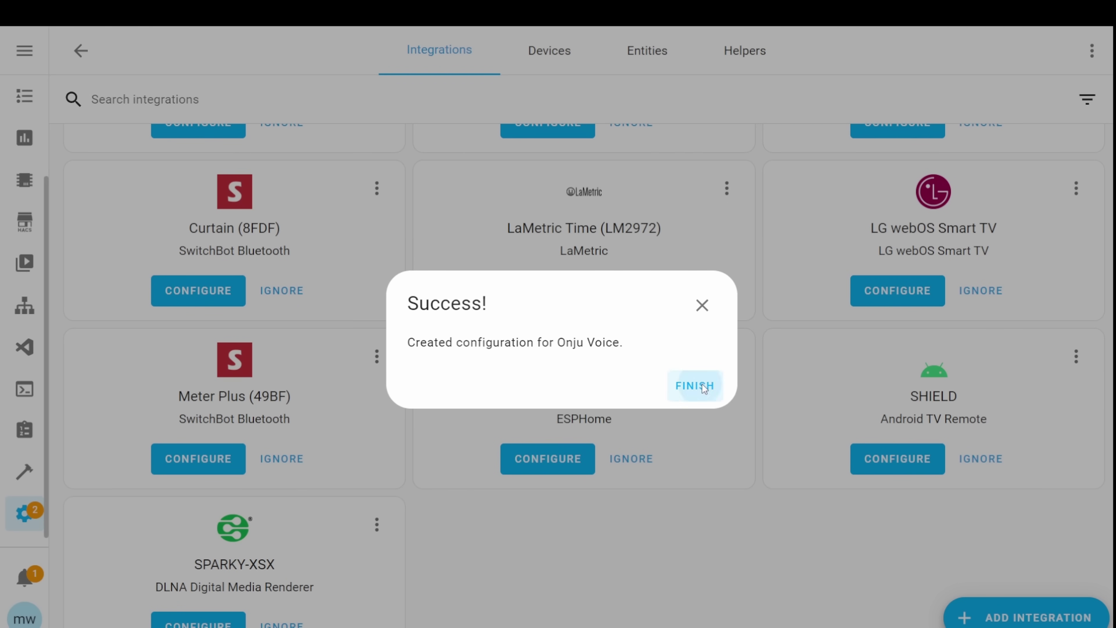
pyautogui.click(703, 386)
pyautogui.scroll(-5, 680, 411)
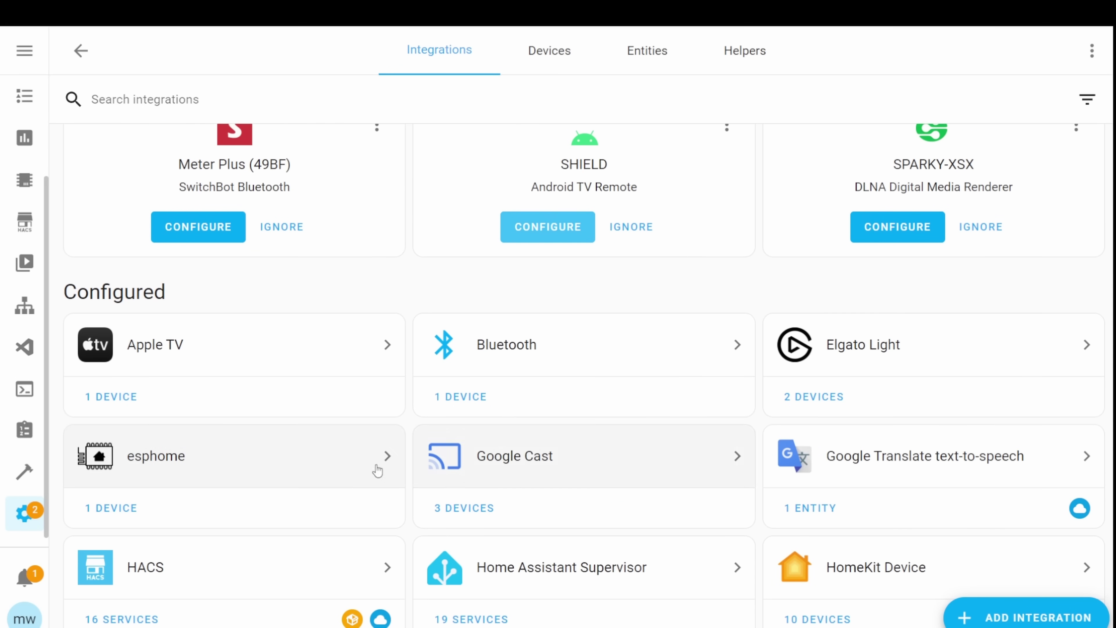
# Change the Onju Voice device's Assist pipeline from Local stt and tts to Onju Voice.
pyautogui.click(128, 506)
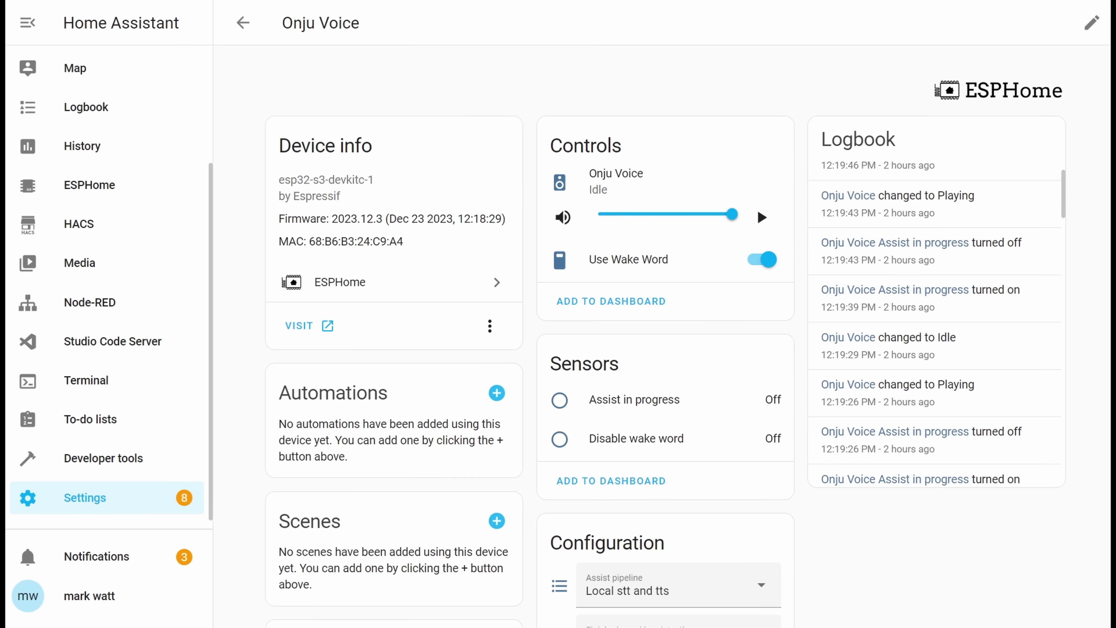
pyautogui.scroll(-5, 666, 347)
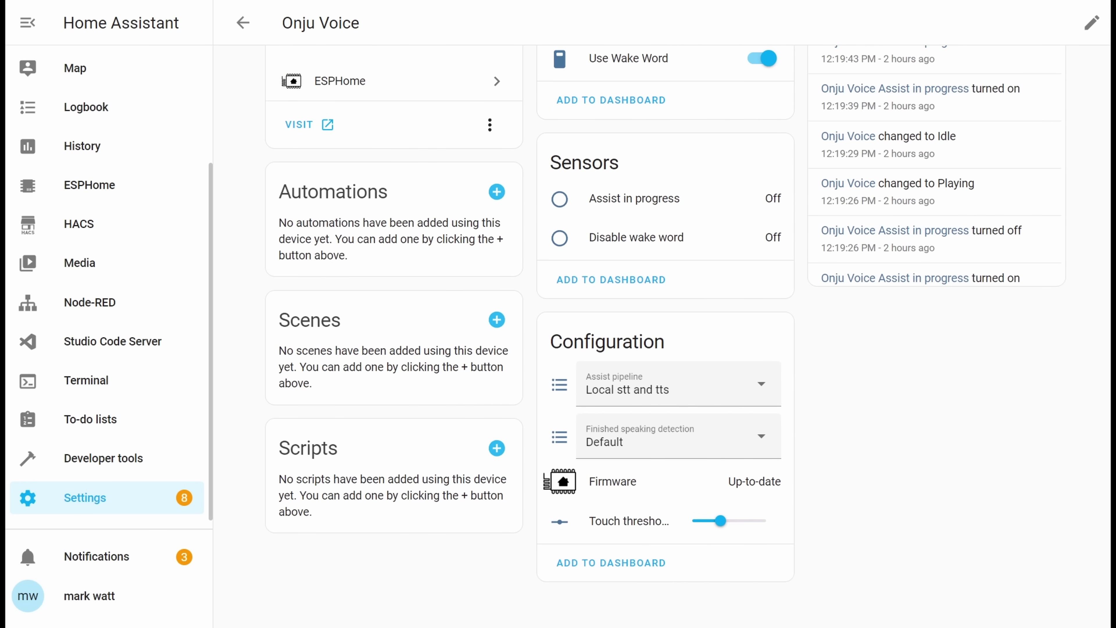
pyautogui.click(720, 390)
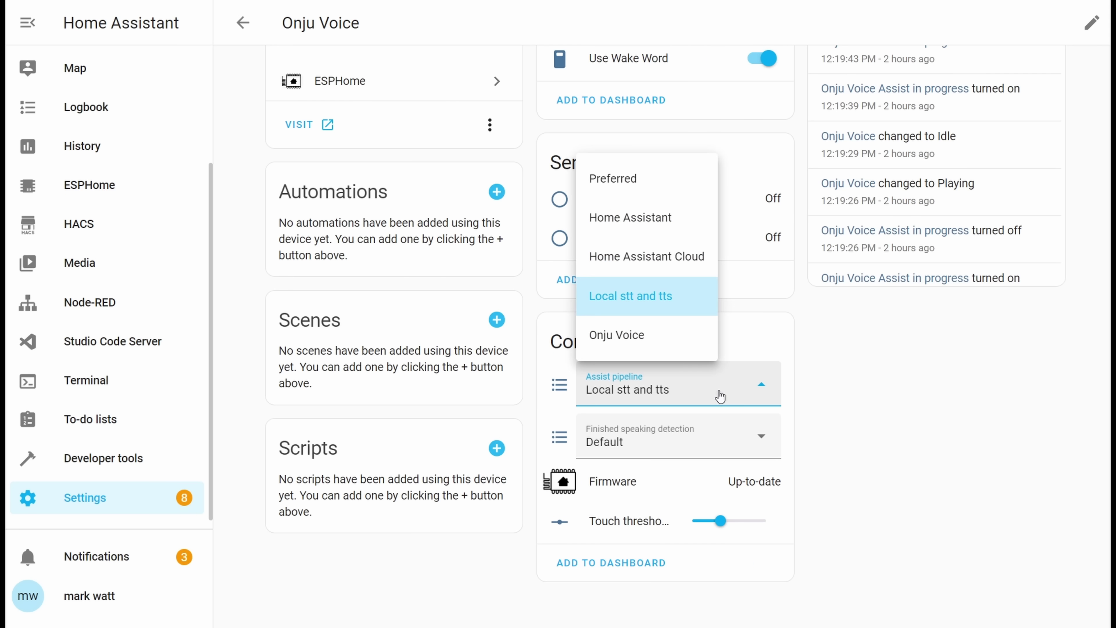
pyautogui.click(676, 347)
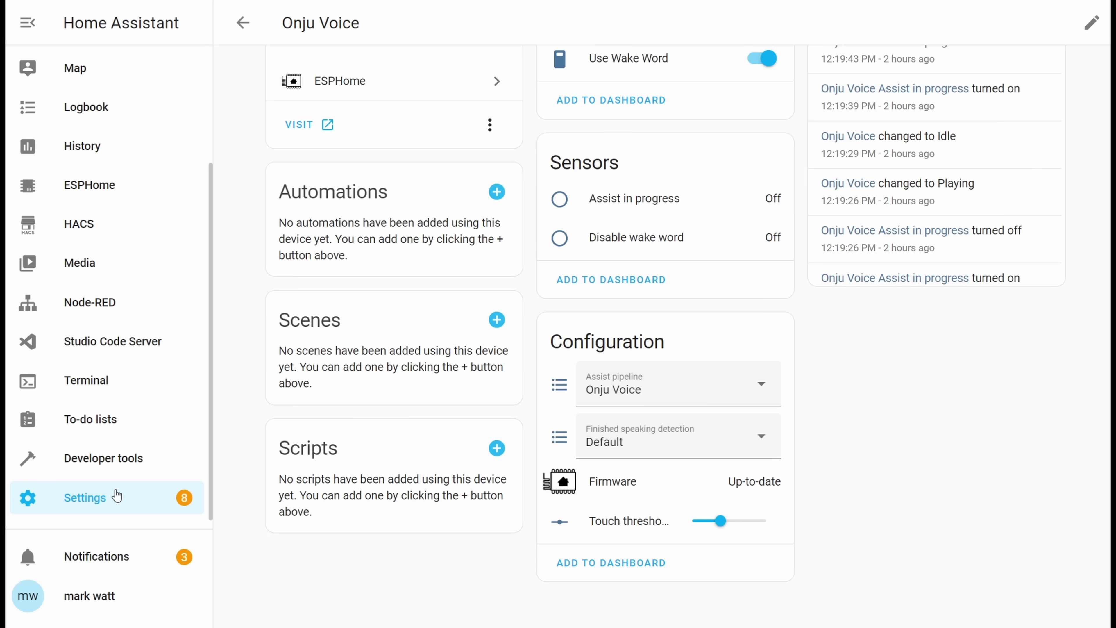
# Show the Expose tab of Voice assistants, listing entities with their areas and assistants.
pyautogui.click(115, 497)
pyautogui.scroll(-3, 390, 429)
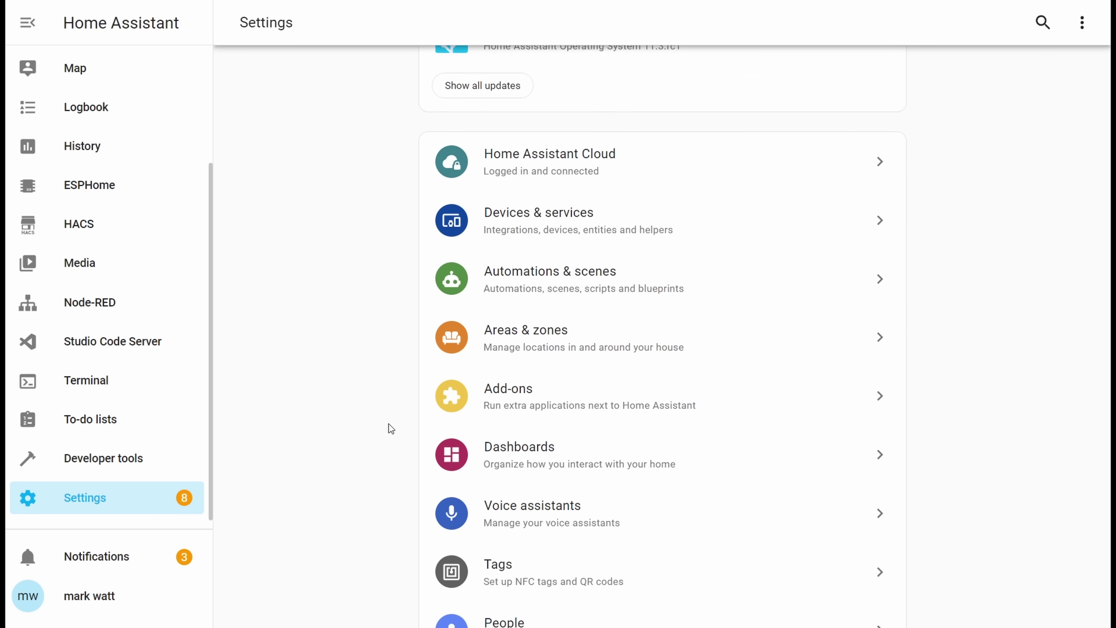
pyautogui.click(605, 436)
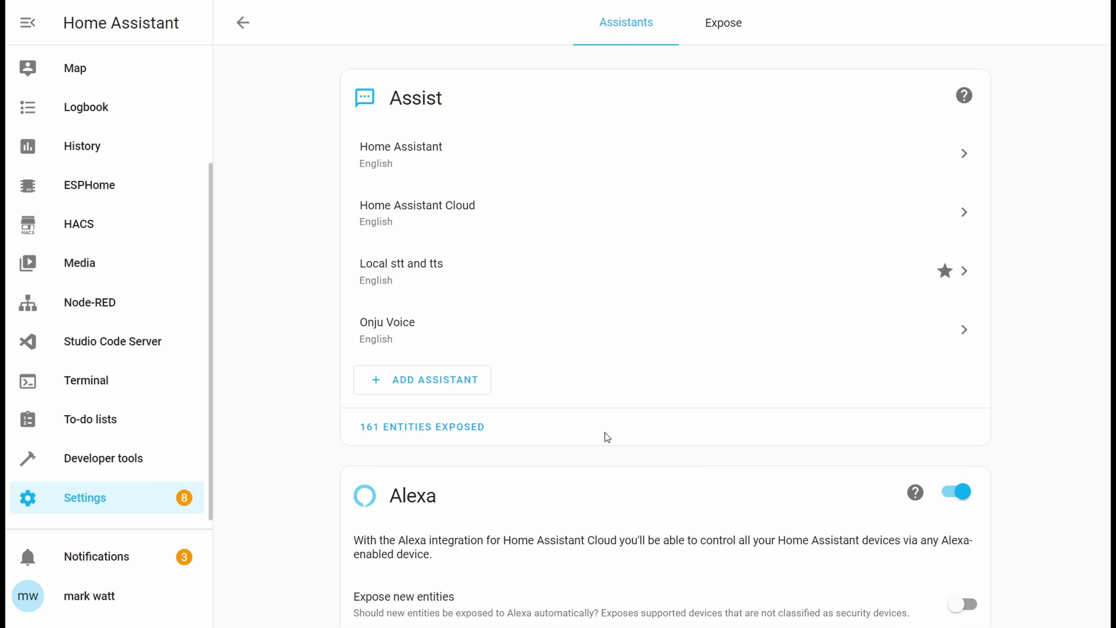
pyautogui.click(728, 36)
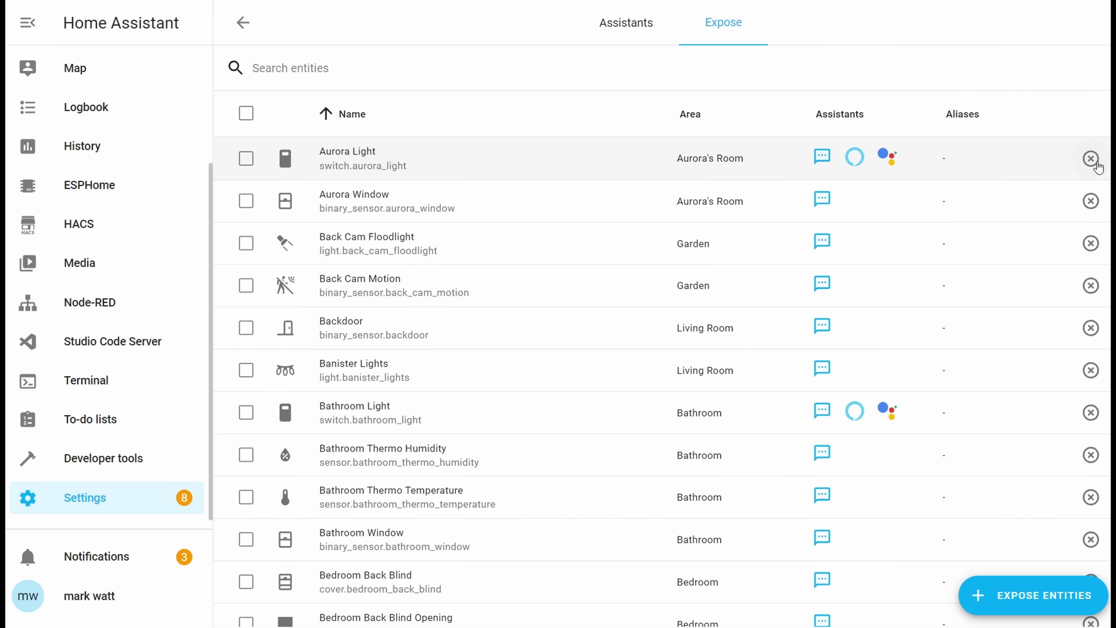
pyautogui.scroll(-7, 659, 383)
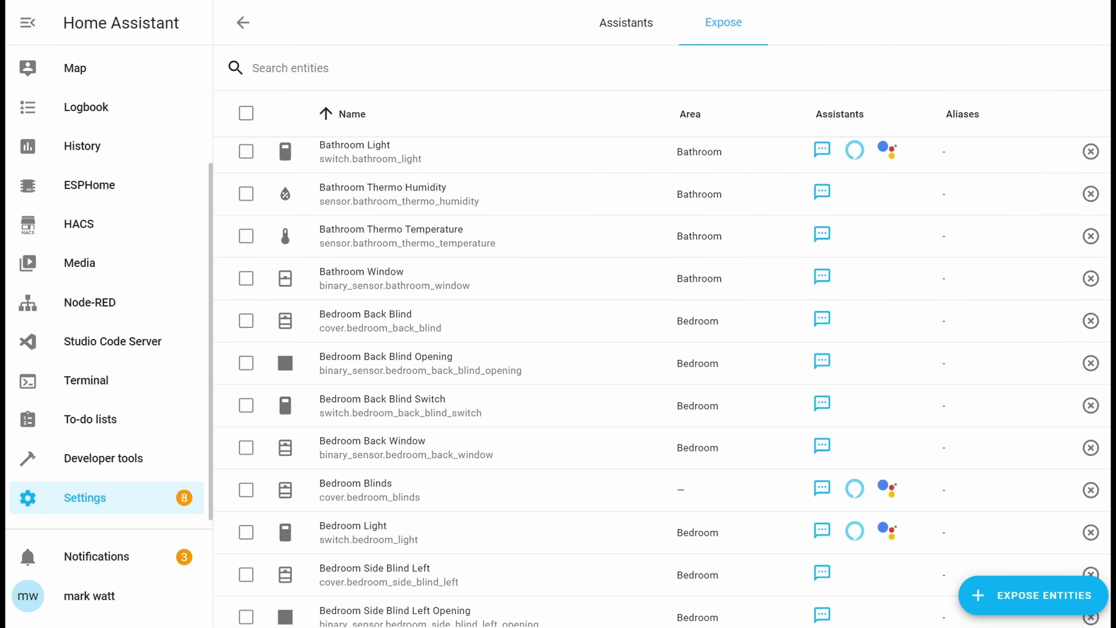